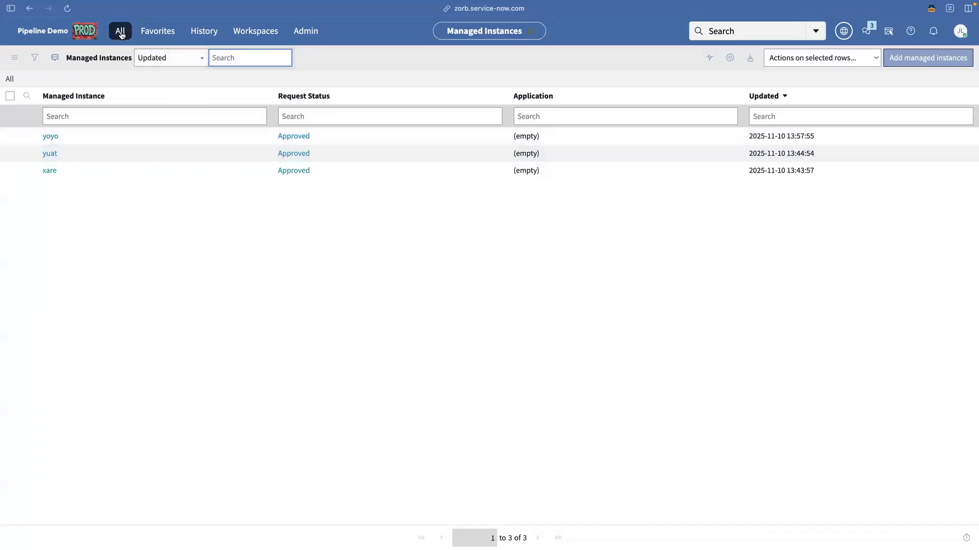
Add yuat as a Test-type record in the ReleaseOps Deployment Instances list.
left_click(120, 30)
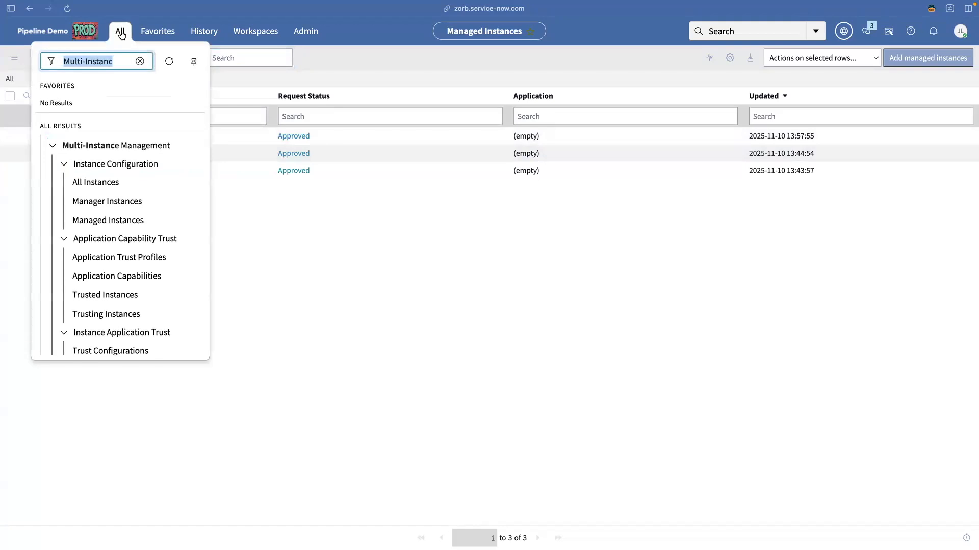
type("ReleaseOps")
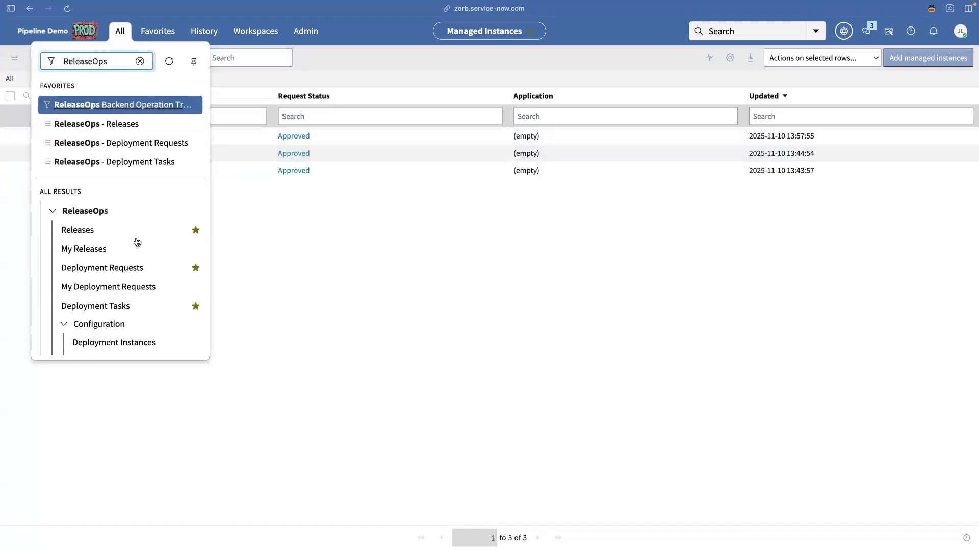
left_click(116, 345)
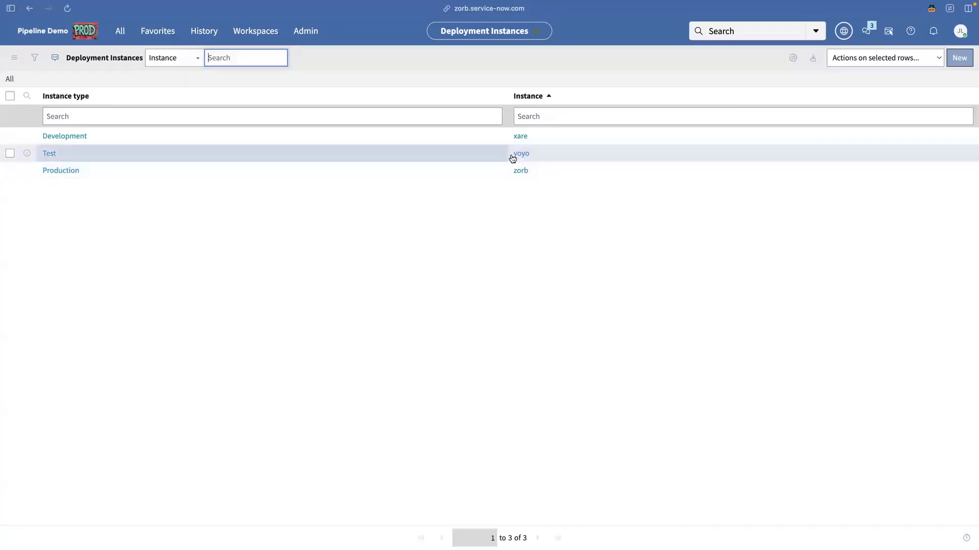
left_click(960, 58)
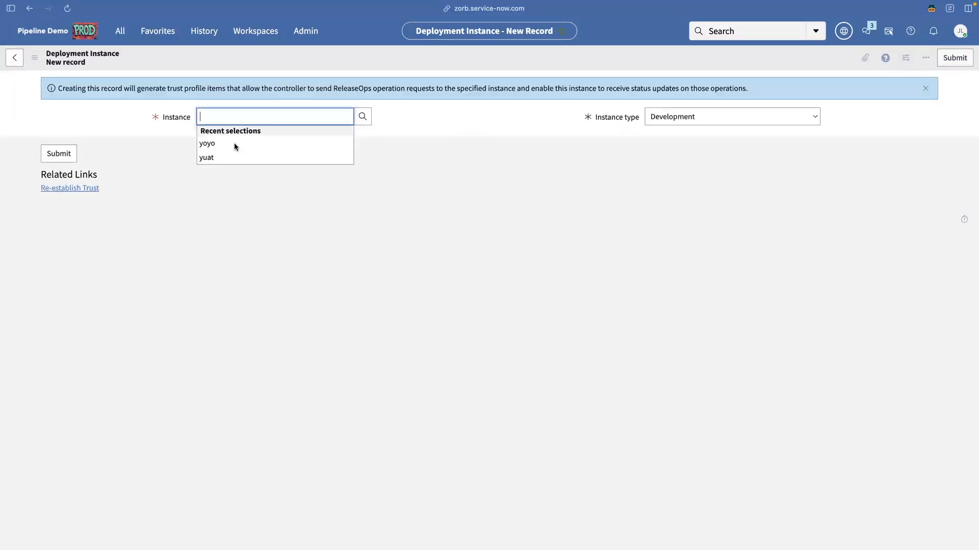
left_click(216, 157)
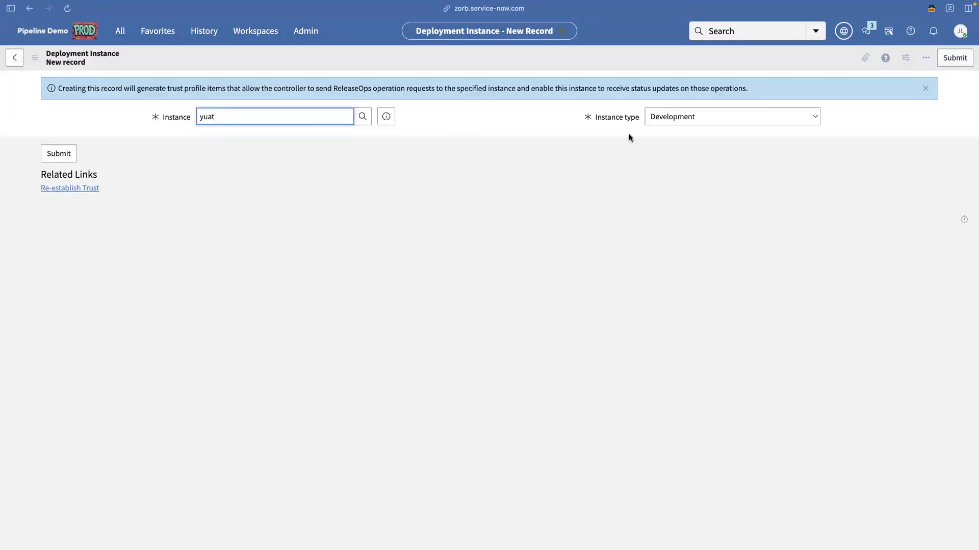
left_click(682, 123)
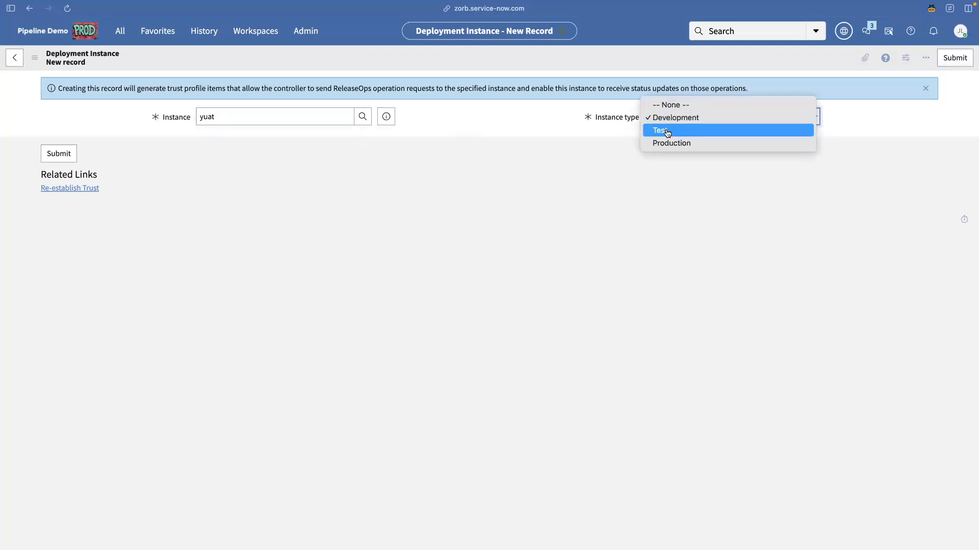
left_click(666, 131)
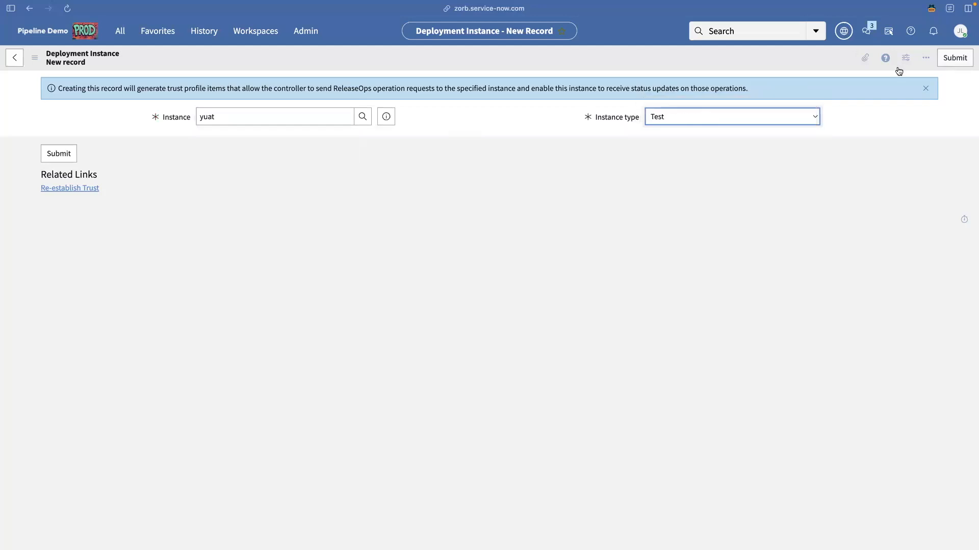
left_click(952, 60)
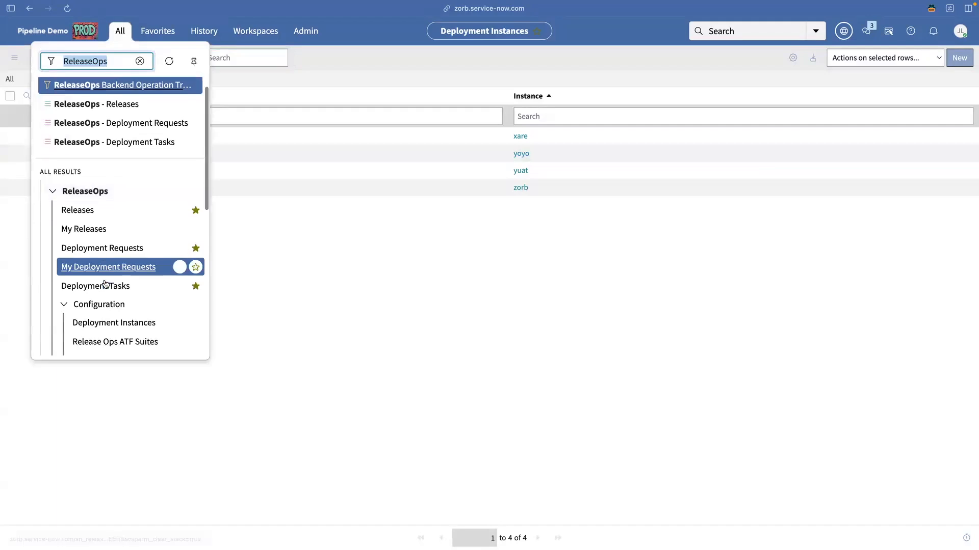
Create a pipeline label 'UAT' in the ReleaseOps Pipeline Labels list.
scroll(104, 284, "down", 4)
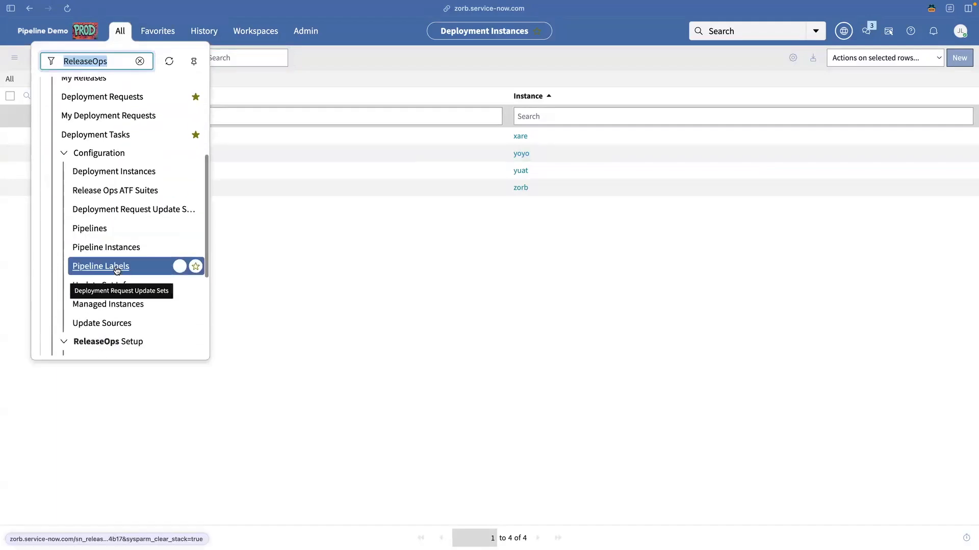
left_click(116, 268)
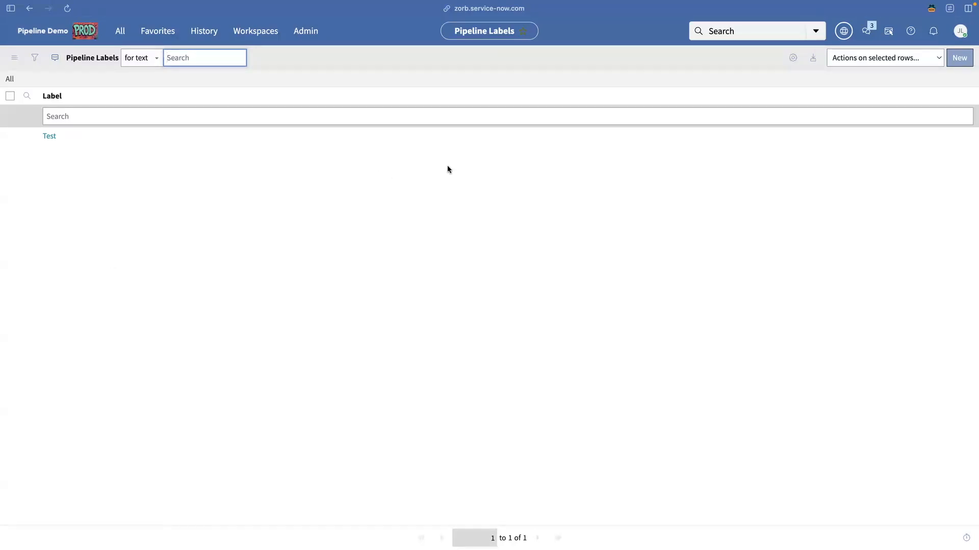
left_click(960, 59)
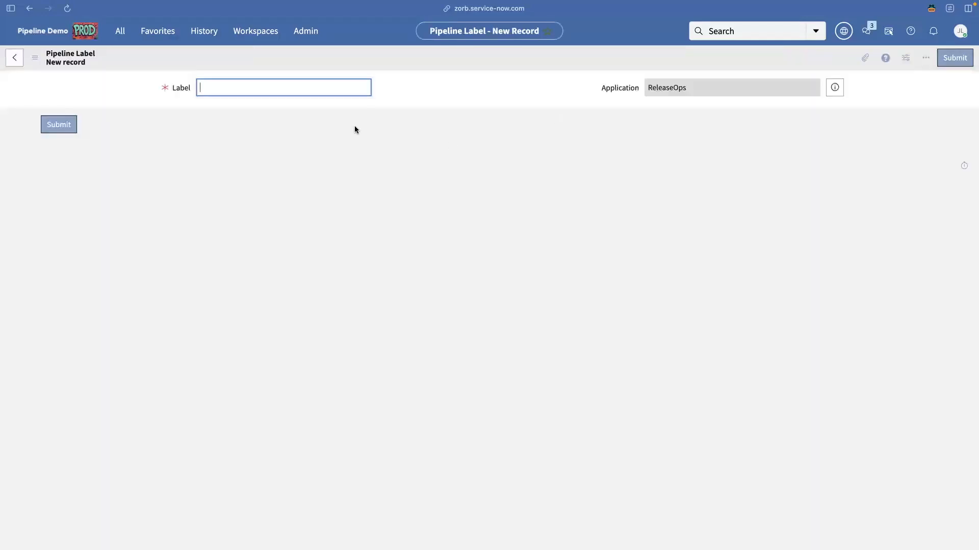
type("UAT")
left_click(58, 126)
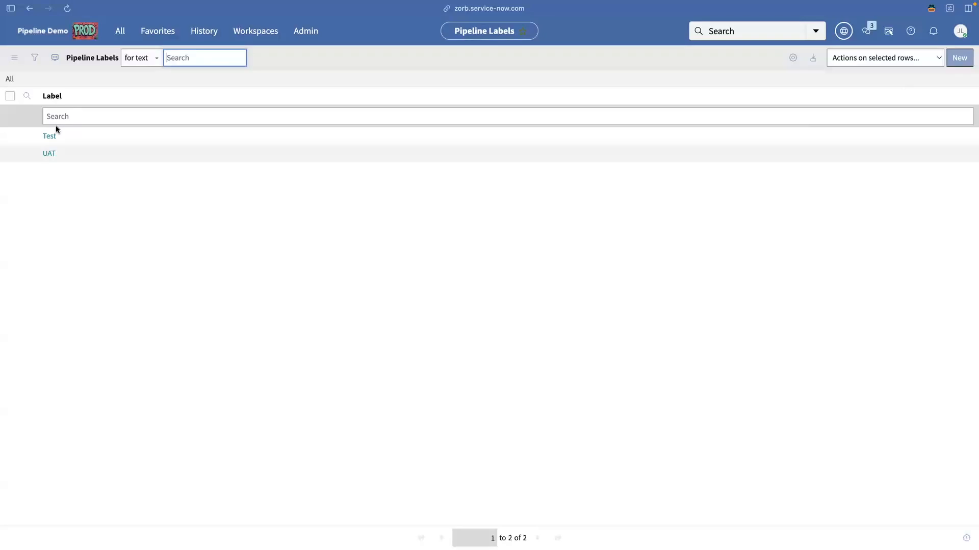
left_click(120, 34)
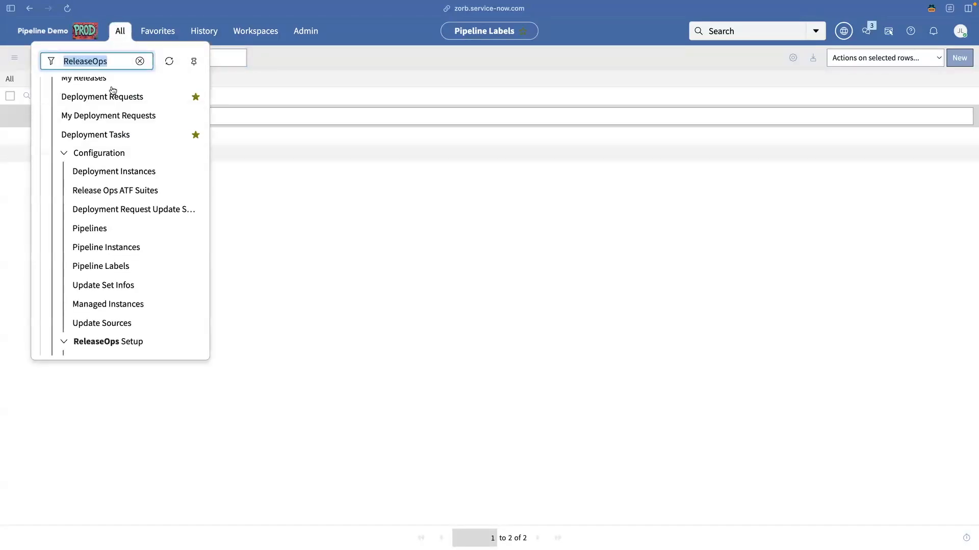
Open Sample Release Pipeline from the Pipelines list and inspect its Assessment playbook field.
left_click(91, 228)
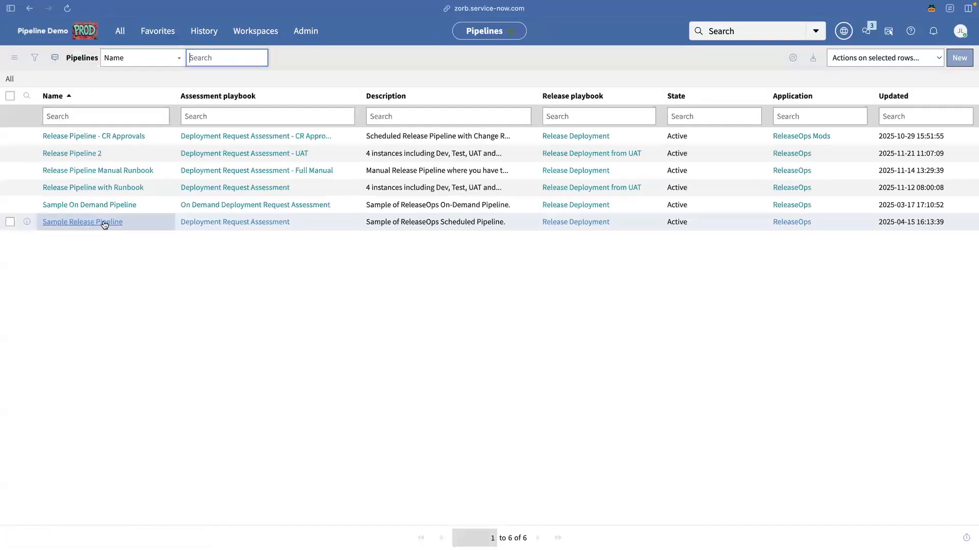
left_click(104, 222)
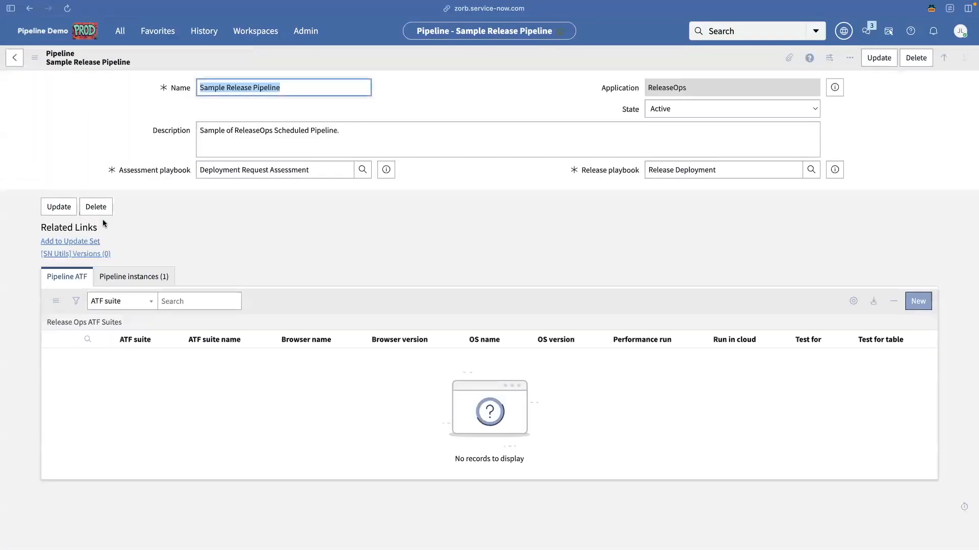
left_click(201, 170)
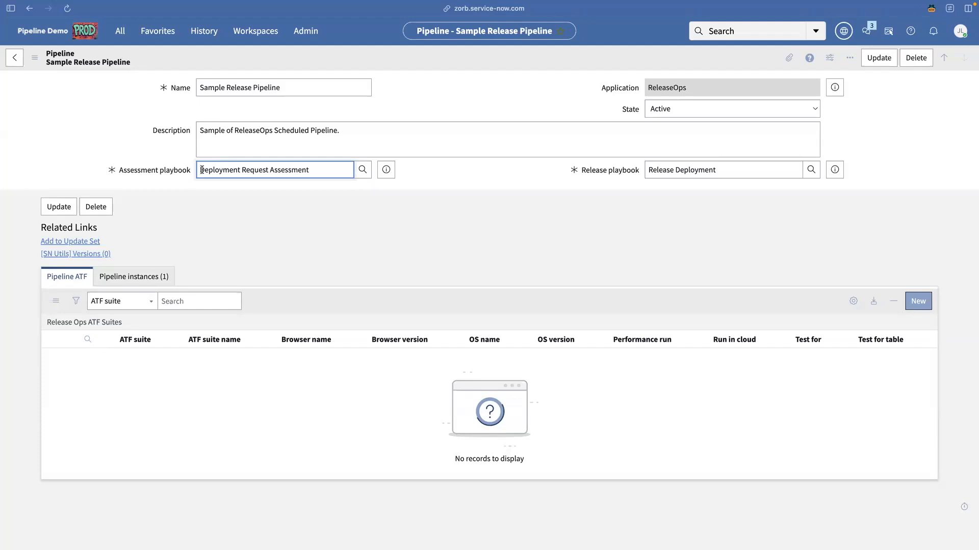
left_click(143, 144)
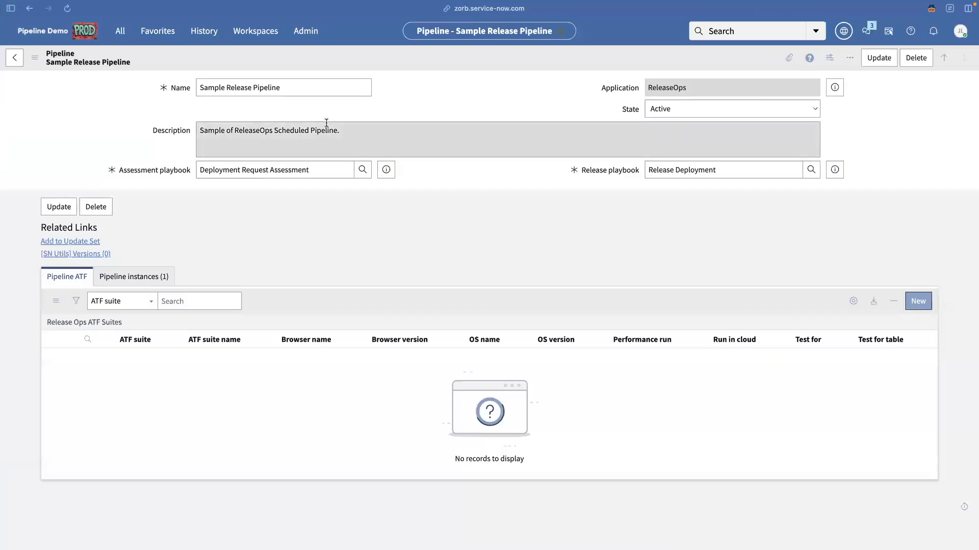
Open the Update Sources list on the production instance.
left_click(121, 33)
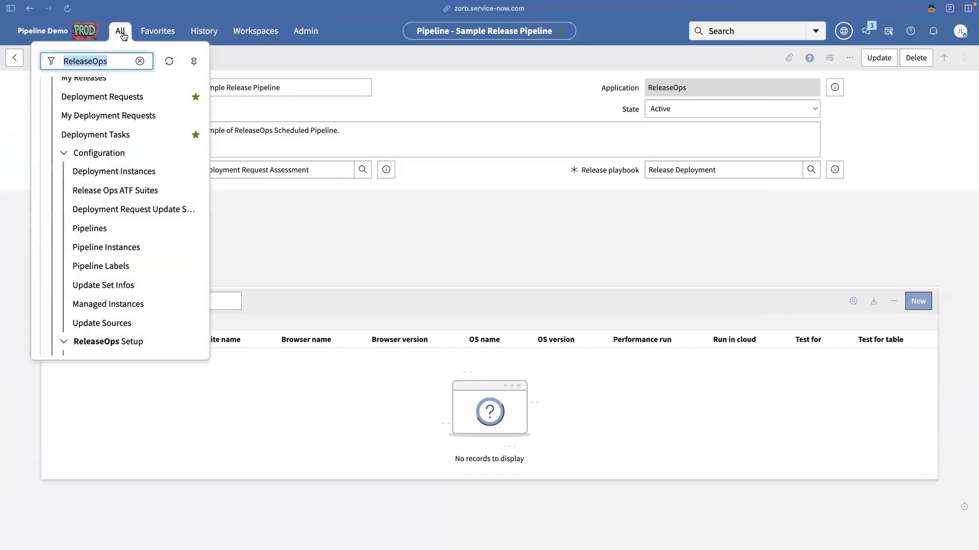
type("Update Sourc")
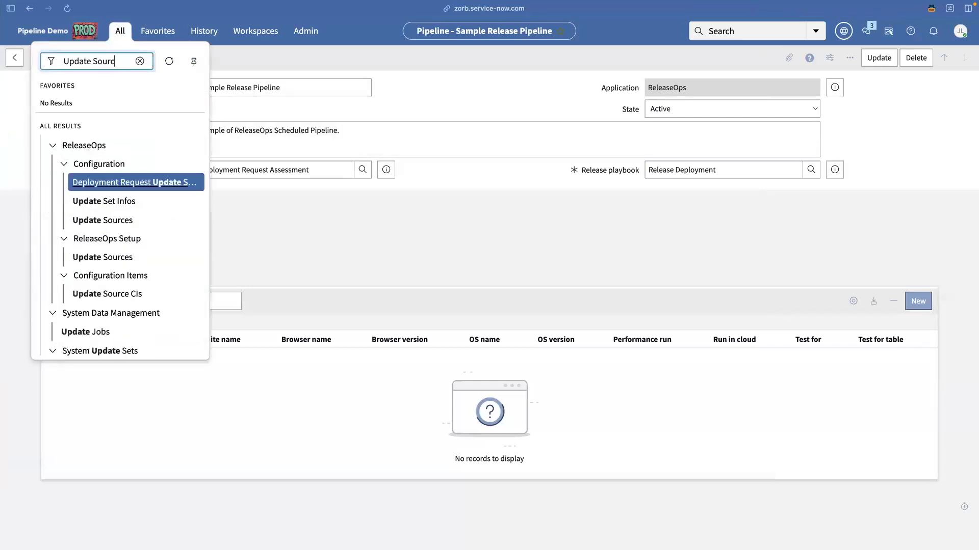
type("es")
left_click(93, 263)
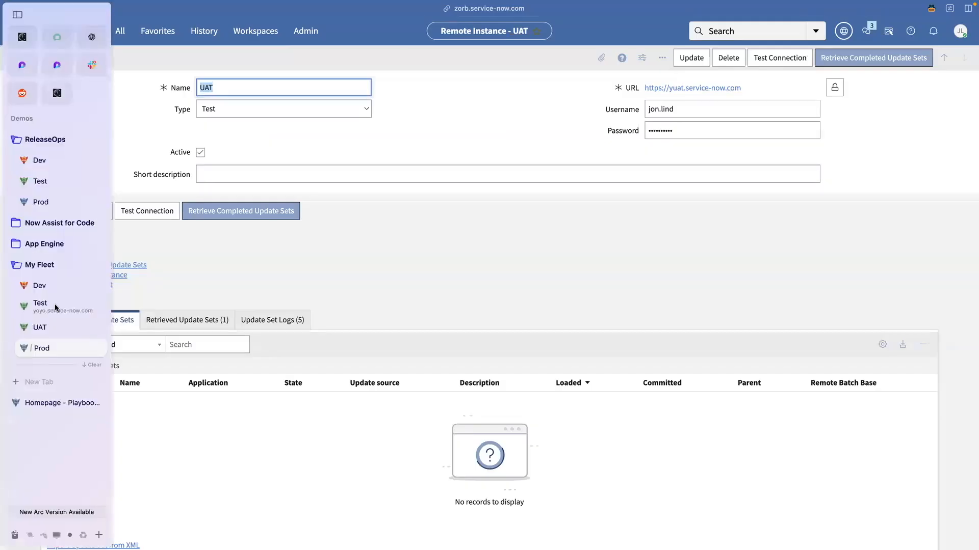
On the UAT instance, open Update Sources and select the Test update source entry.
left_click(42, 331)
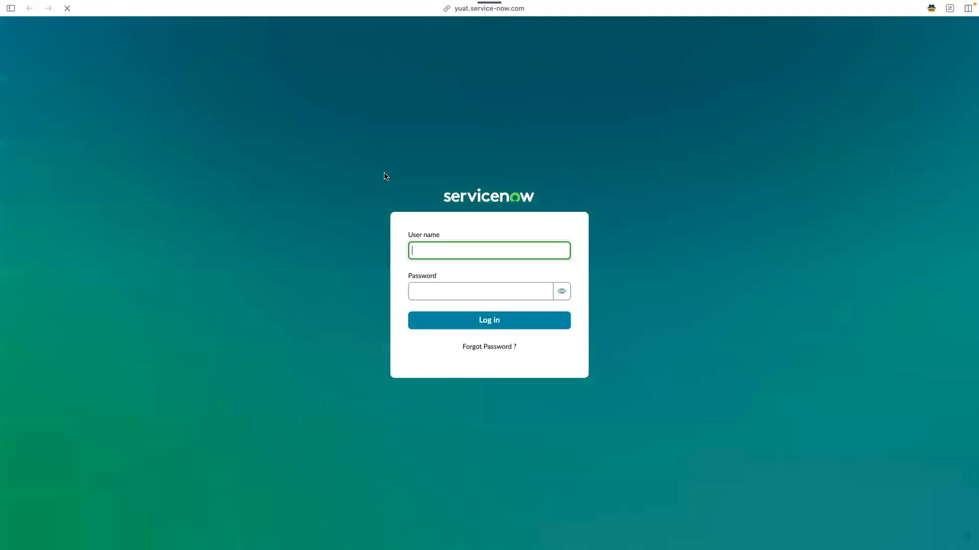
type("k")
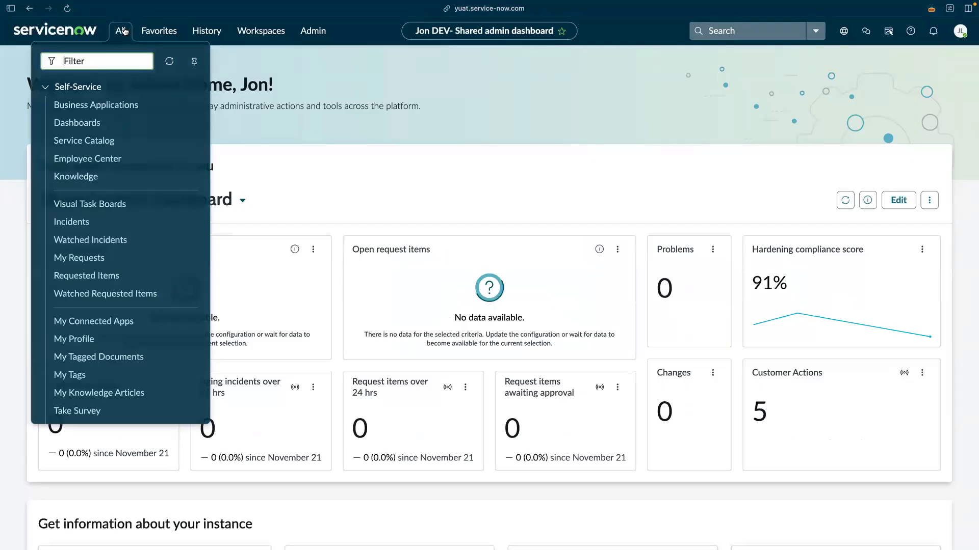
type("Update Sources")
left_click(95, 165)
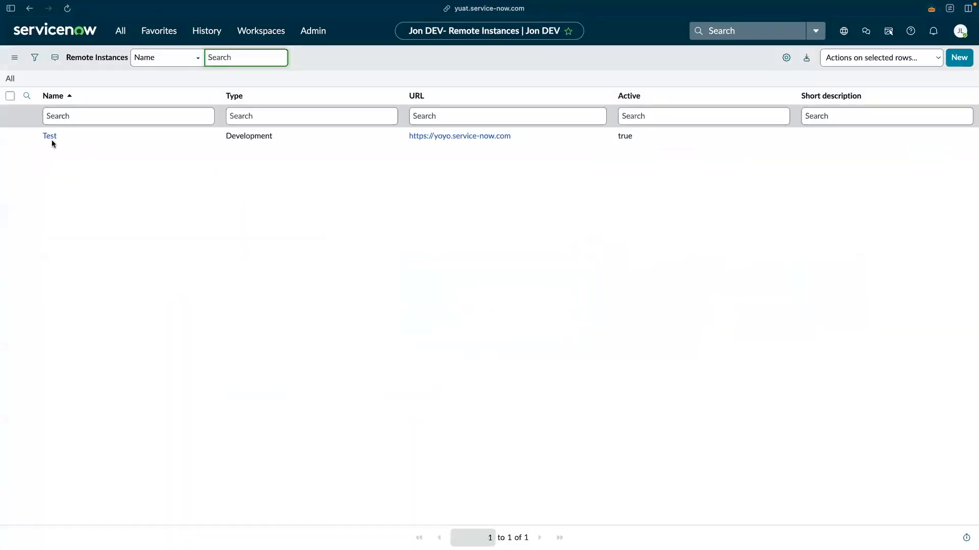
left_click(50, 137)
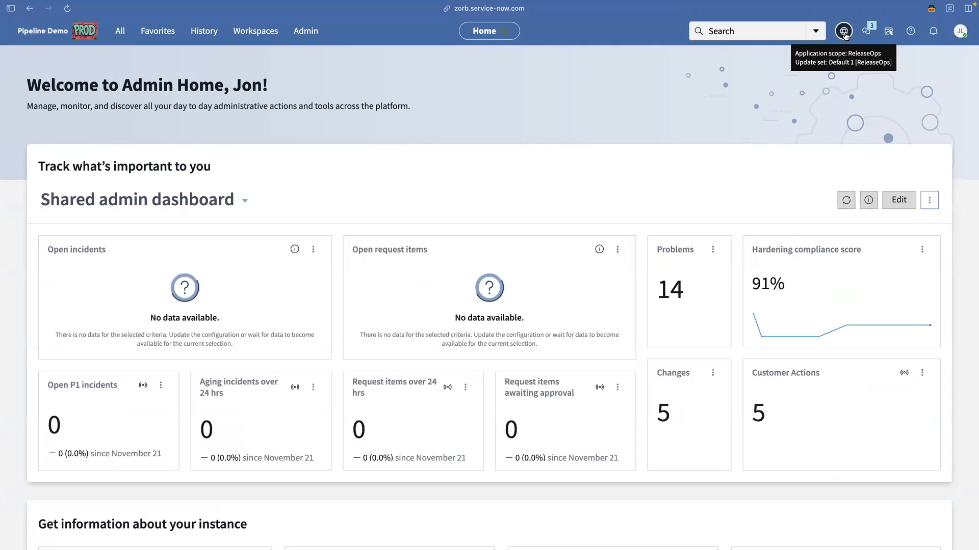
Check the current application scope and update set, then launch Workflow Studio.
left_click(844, 32)
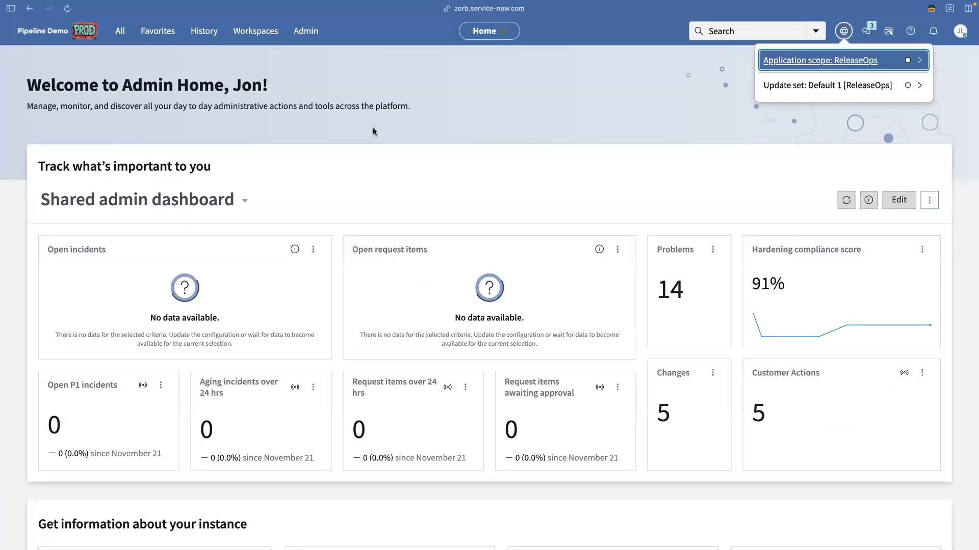
left_click(167, 60)
left_click(119, 31)
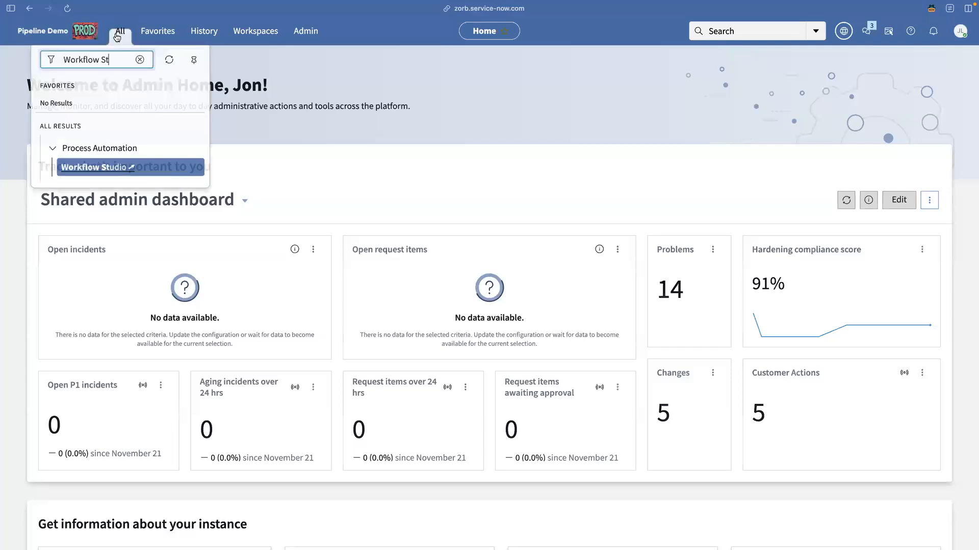
left_click(112, 166)
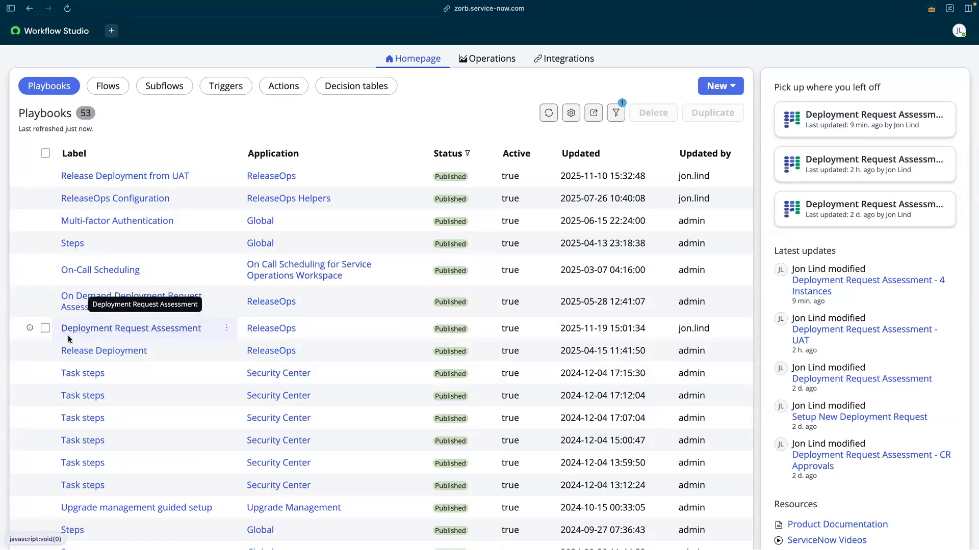
Duplicate Deployment Request Assessment as 'Deployment Request Assessment - 4 Instances' and open the copy.
left_click(45, 328)
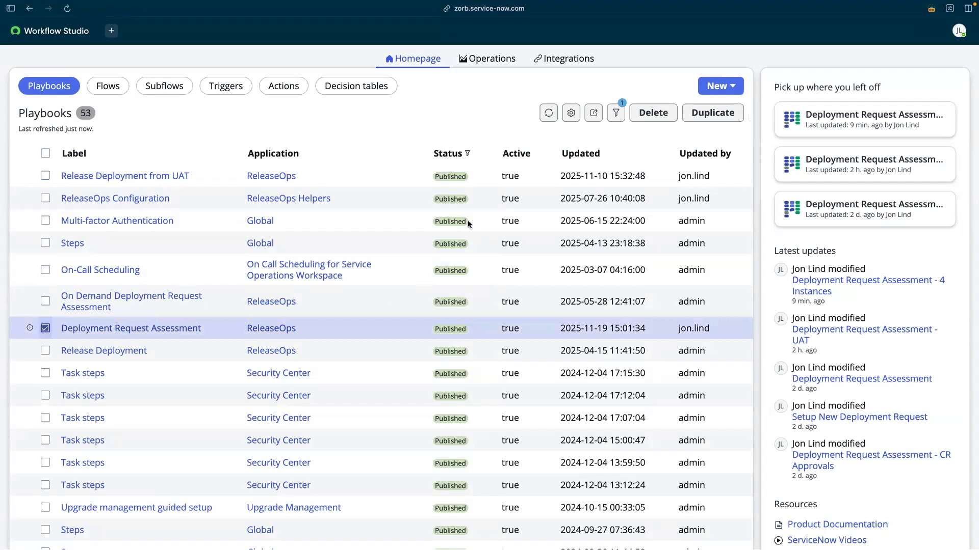
left_click(710, 114)
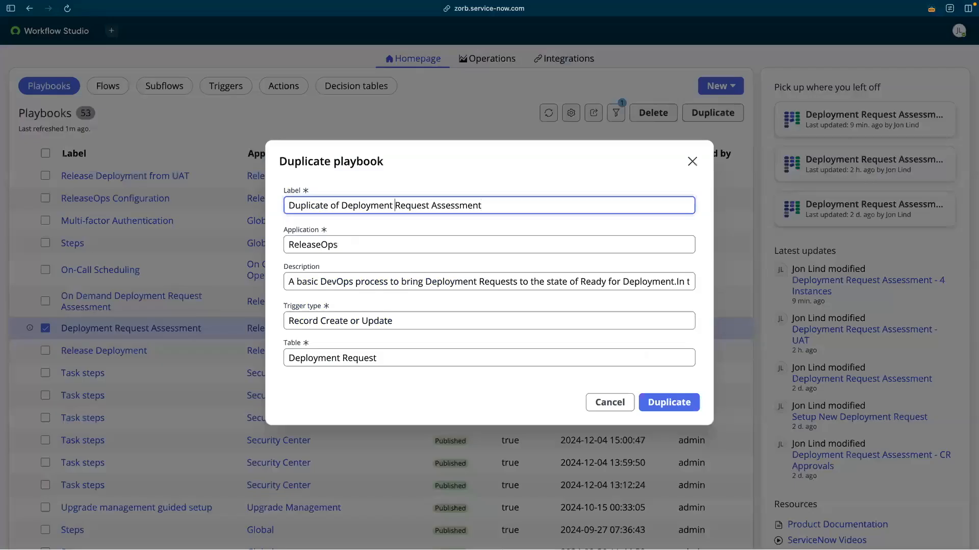
left_click_drag(341, 205, 288, 205)
key("BackSpace")
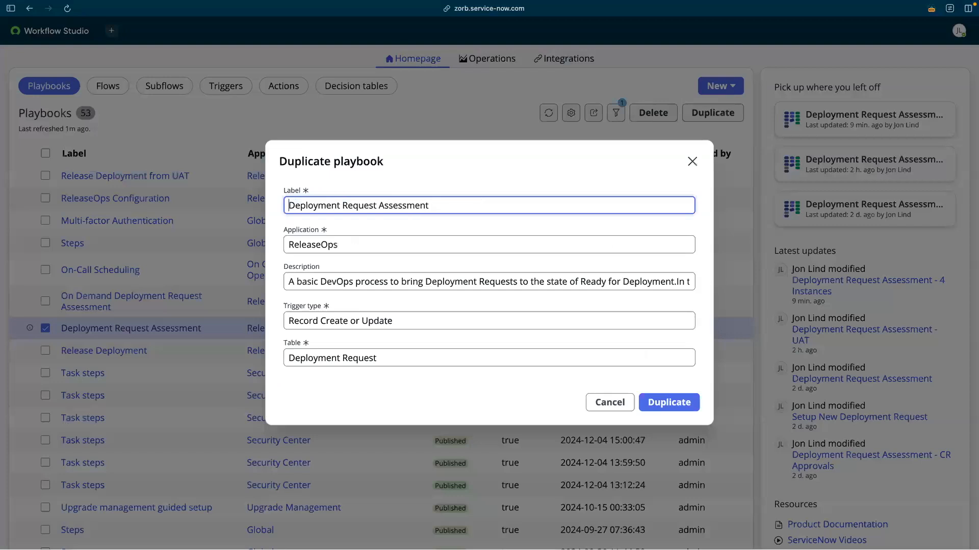
type("- 4 Instances")
key("Return")
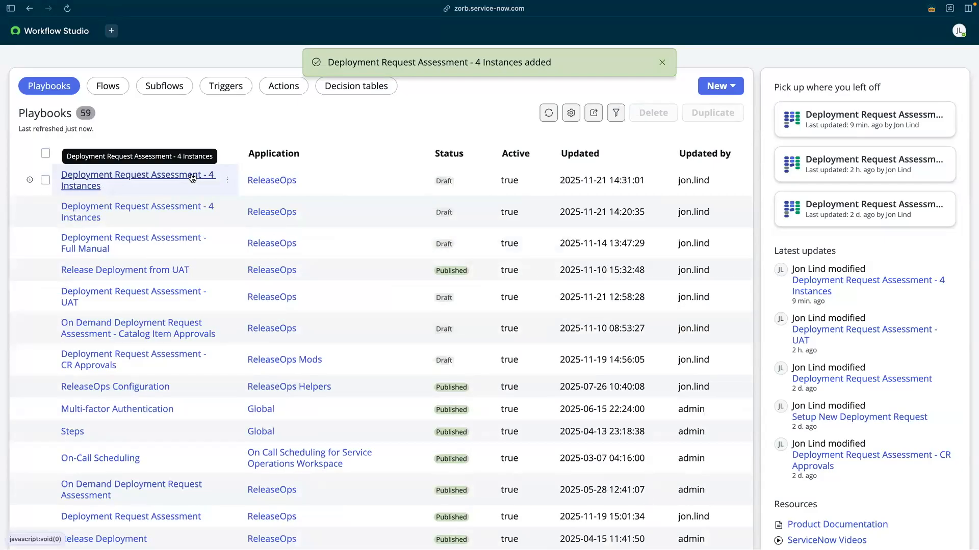
left_click(192, 177)
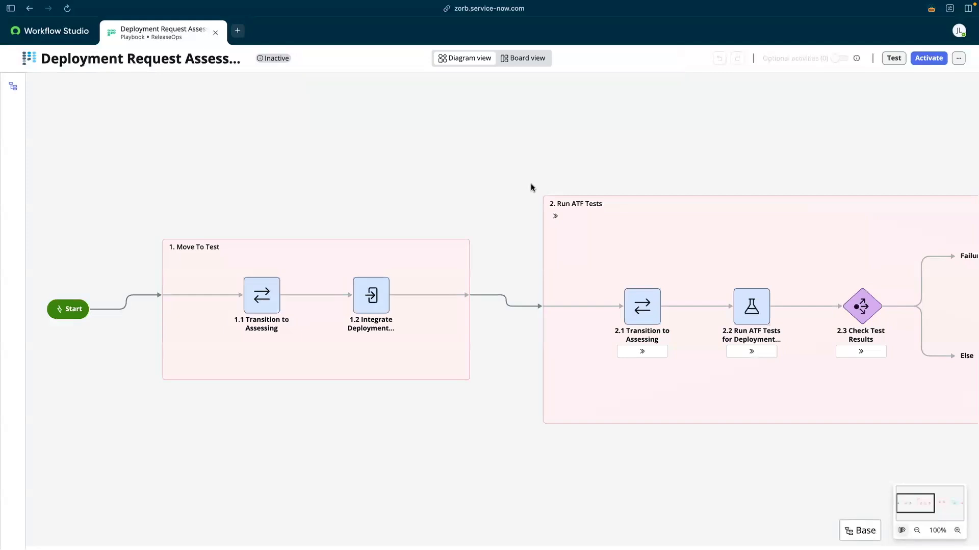
Insert a stage labelled 'Move to UAT' before Ready for Deploy and save it.
mouse_move(272, 256)
scroll(386, 194, "right", 3)
scroll(385, 195, "right", 12)
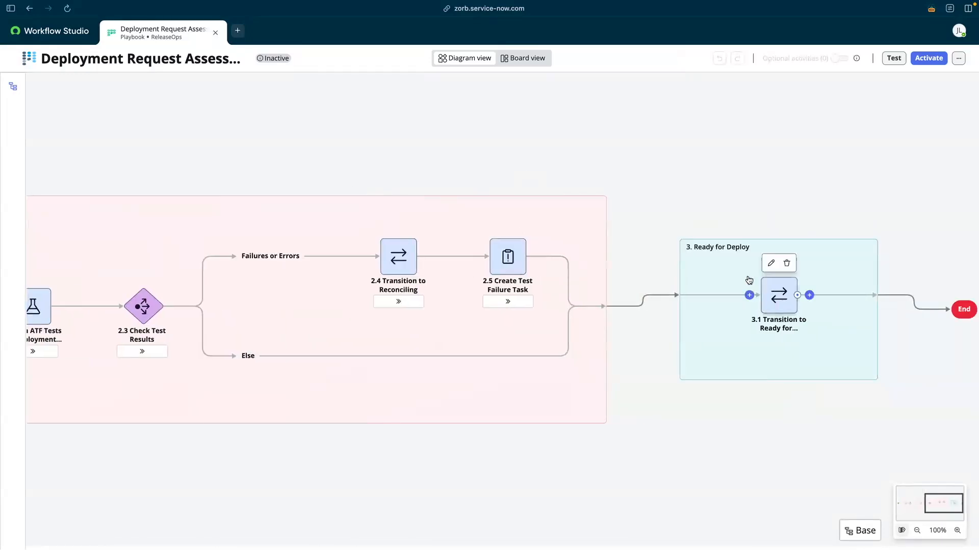
left_click(618, 306)
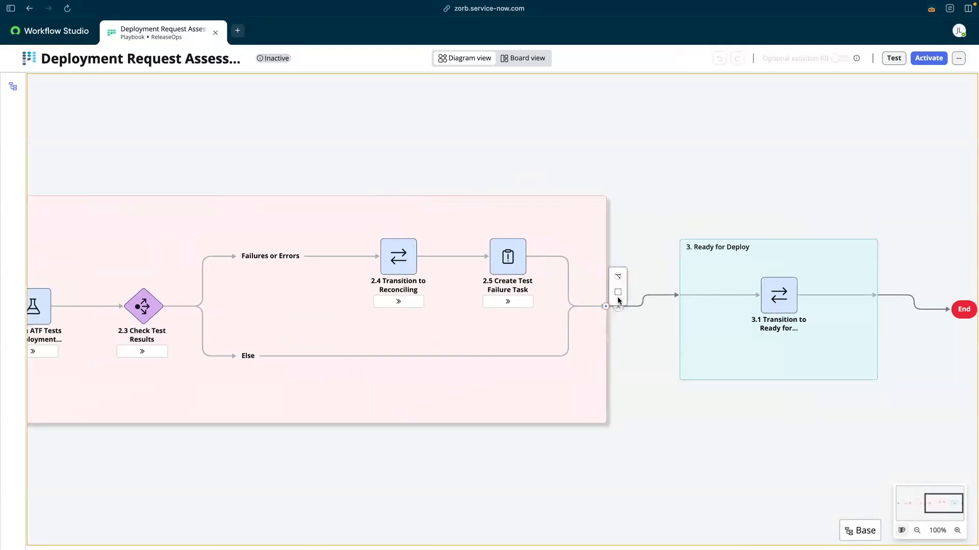
left_click(618, 296)
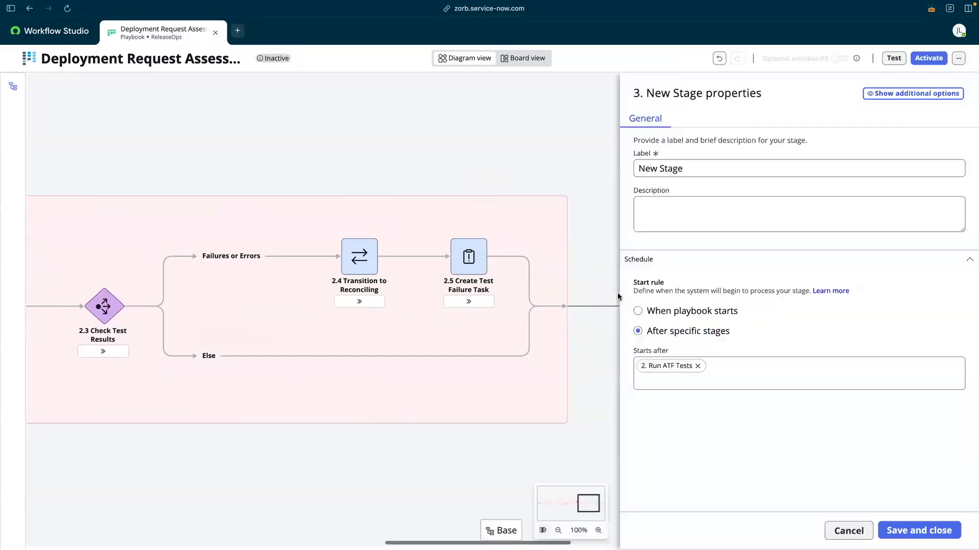
left_click(717, 167)
triple_click(718, 167)
type("Move to UAT")
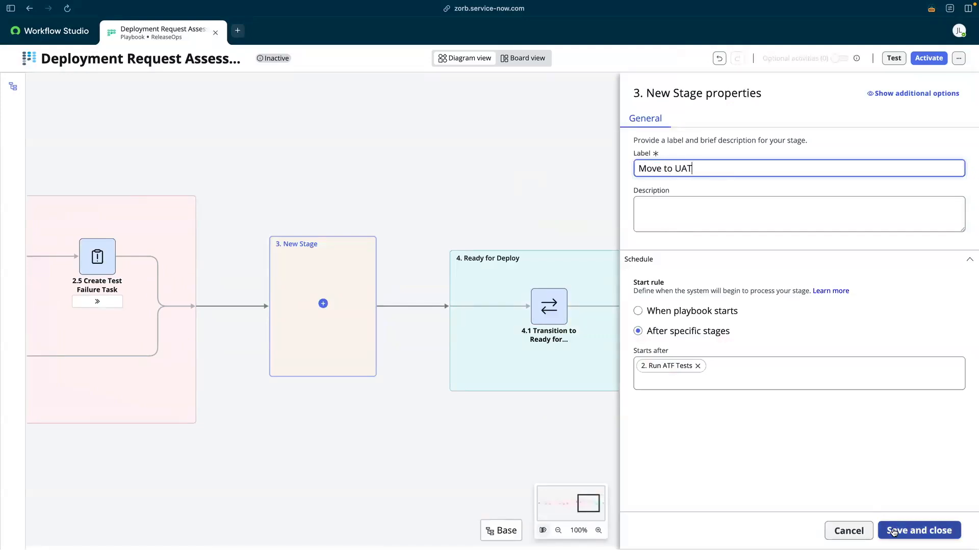
left_click(893, 530)
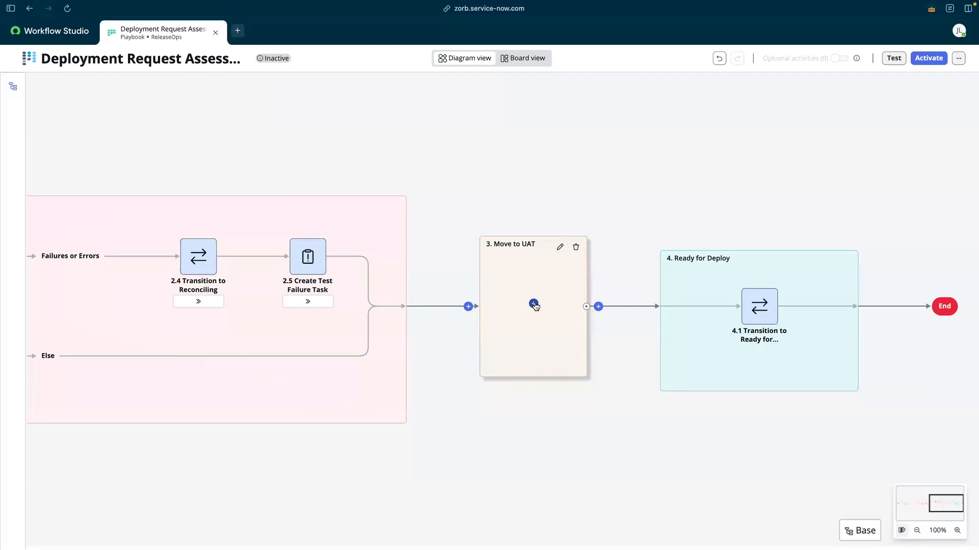
Add a ReleaseOps Integrate Deployment Request activity to the Move to UAT stage.
left_click(534, 306)
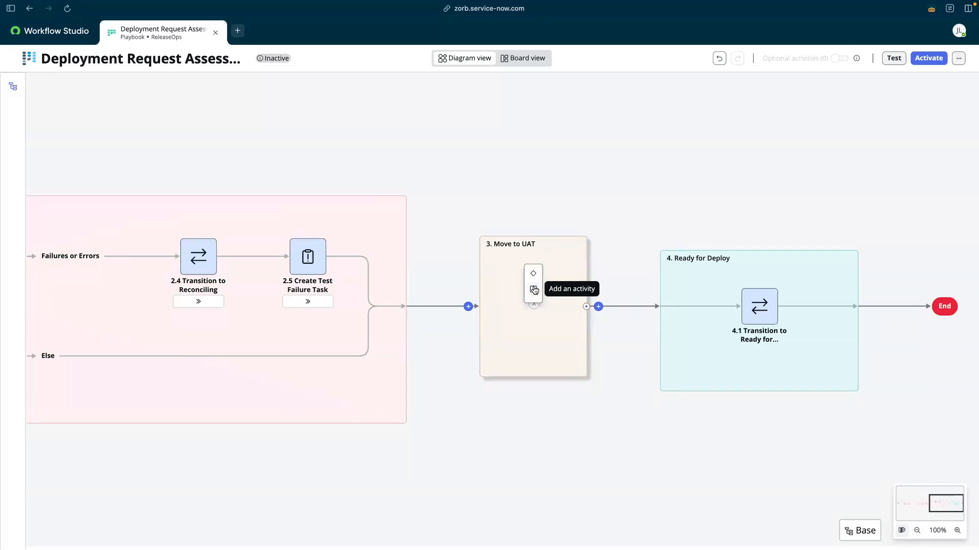
left_click(533, 289)
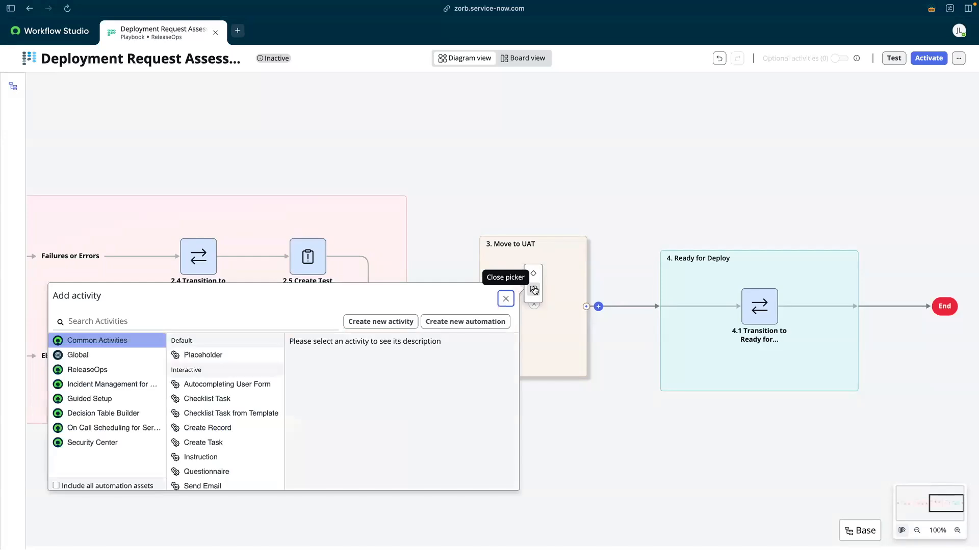
left_click(107, 372)
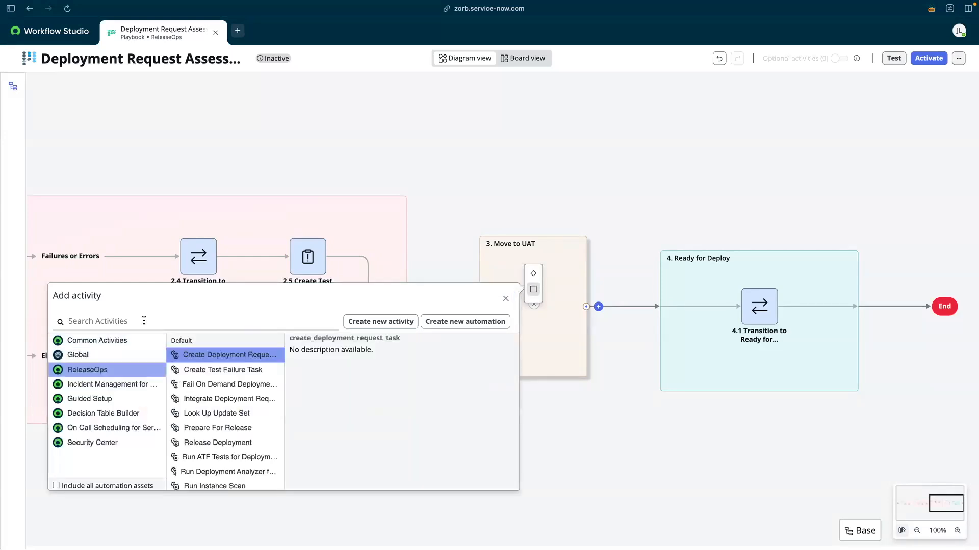
left_click(245, 401)
left_click(713, 207)
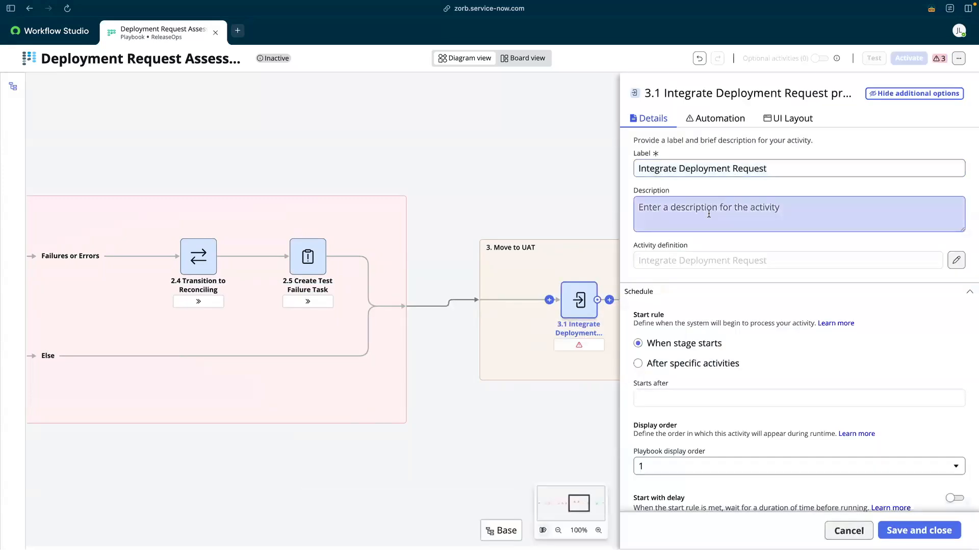
left_click(714, 124)
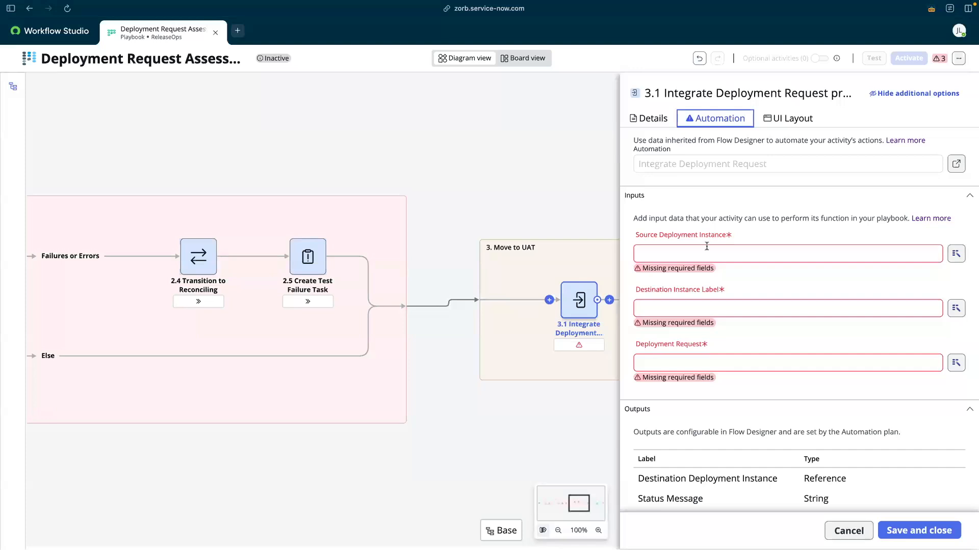
Set Source to 1.2's Destination Deployment Instance, label UAT, and the parent Deployment Request, then save.
left_click(955, 254)
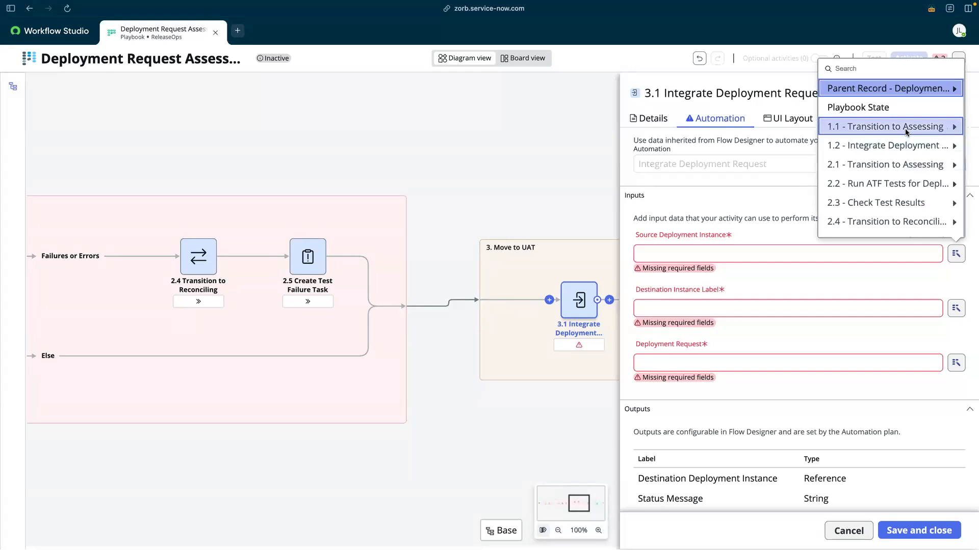
left_click(951, 148)
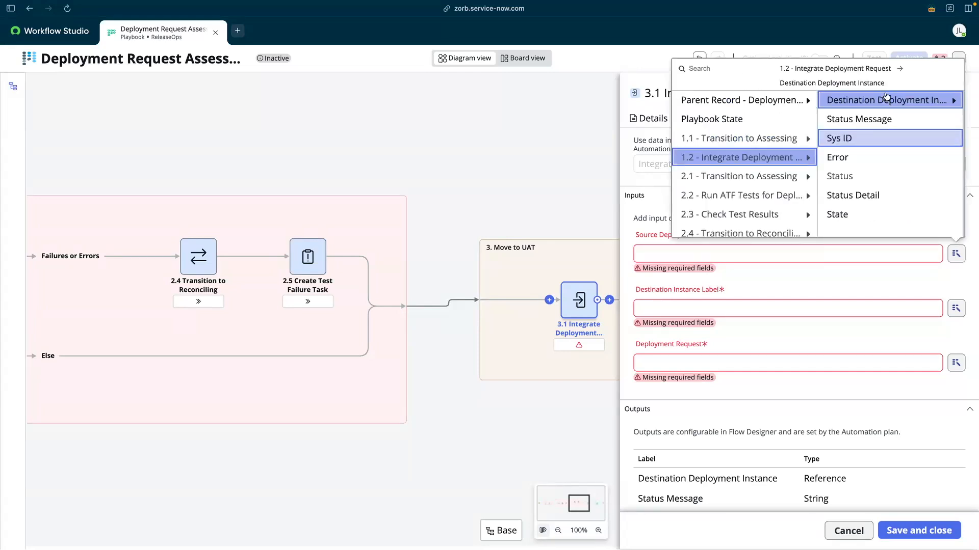
left_click(870, 102)
left_click(723, 306)
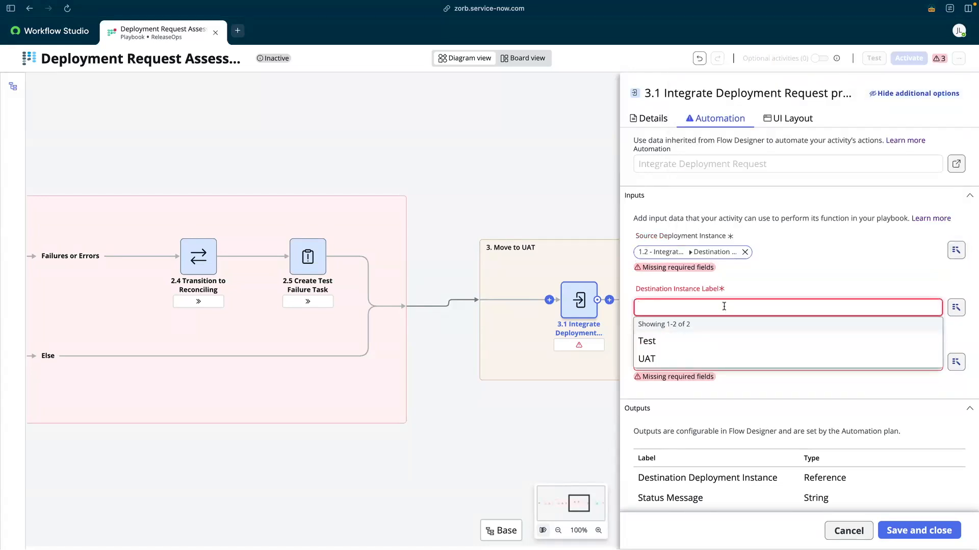
type("UAT")
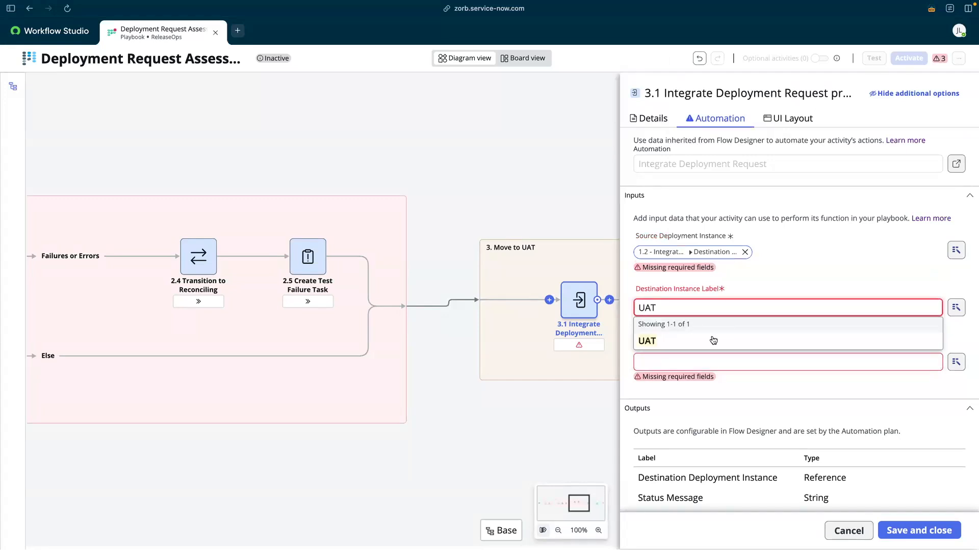
left_click(713, 341)
left_click(677, 361)
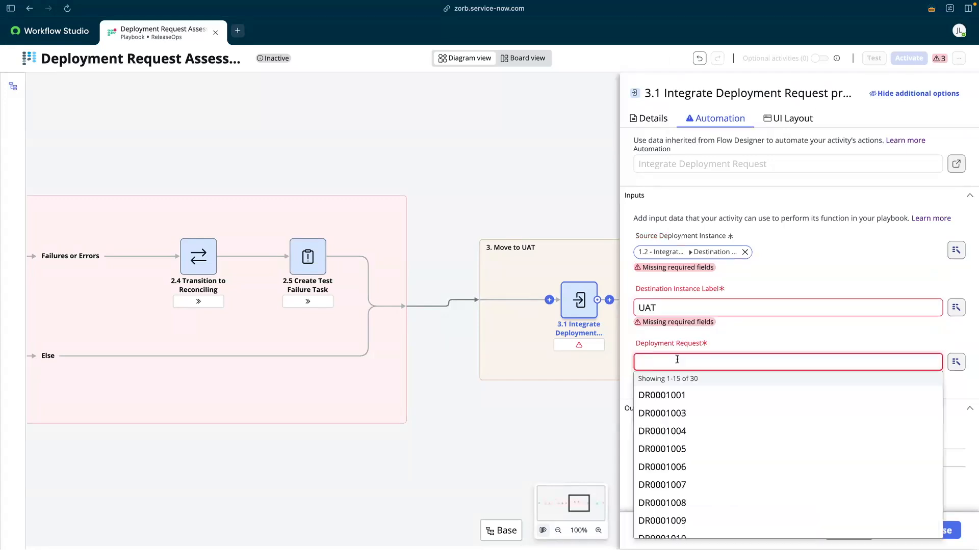
left_click(955, 362)
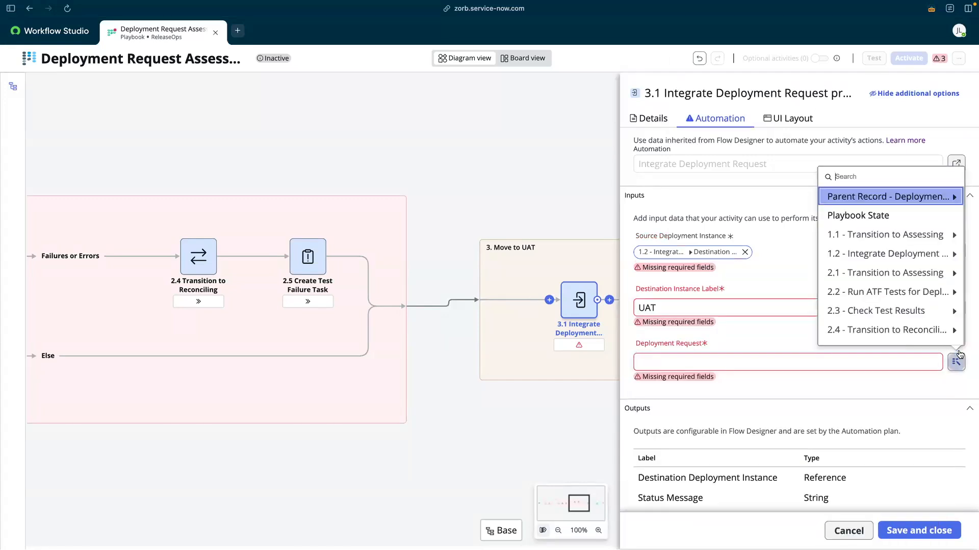
left_click(875, 196)
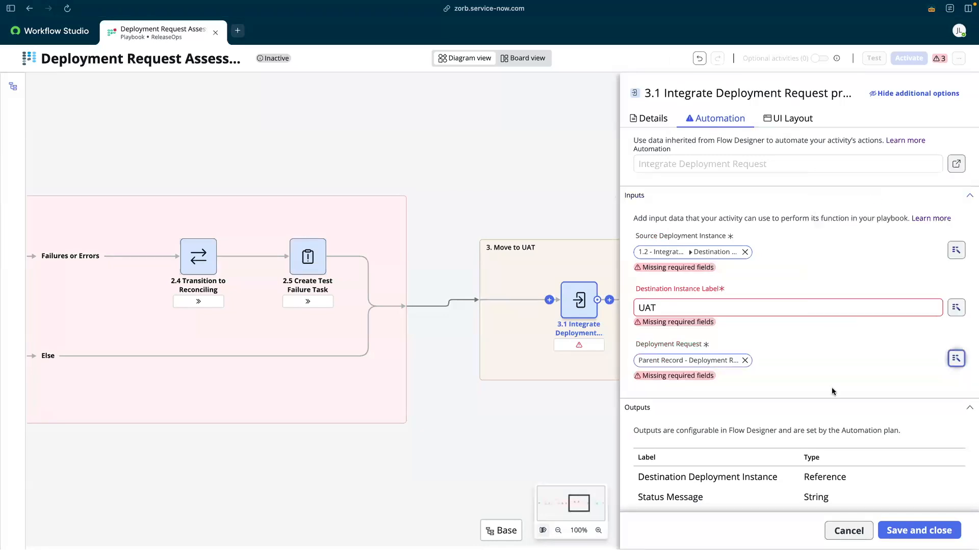
scroll(833, 392, "down", 3)
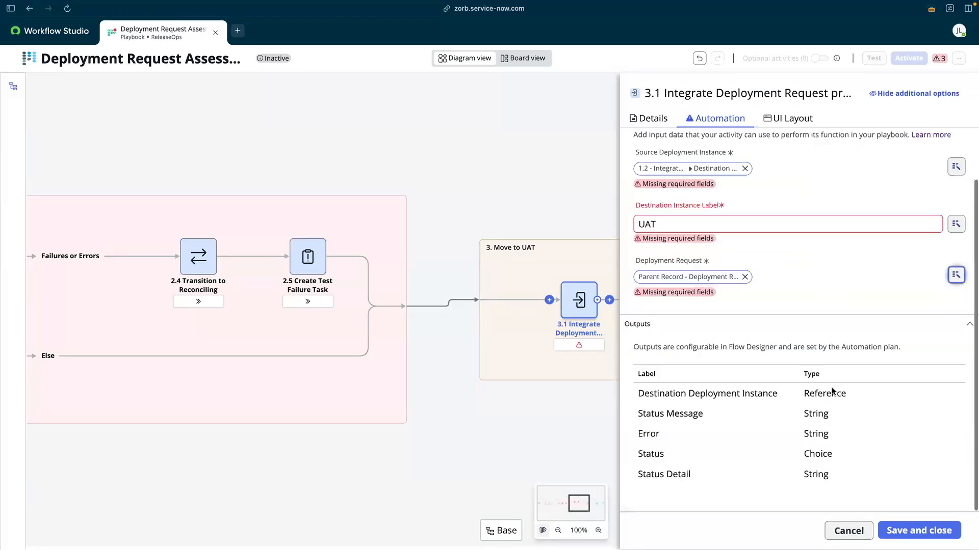
left_click(917, 530)
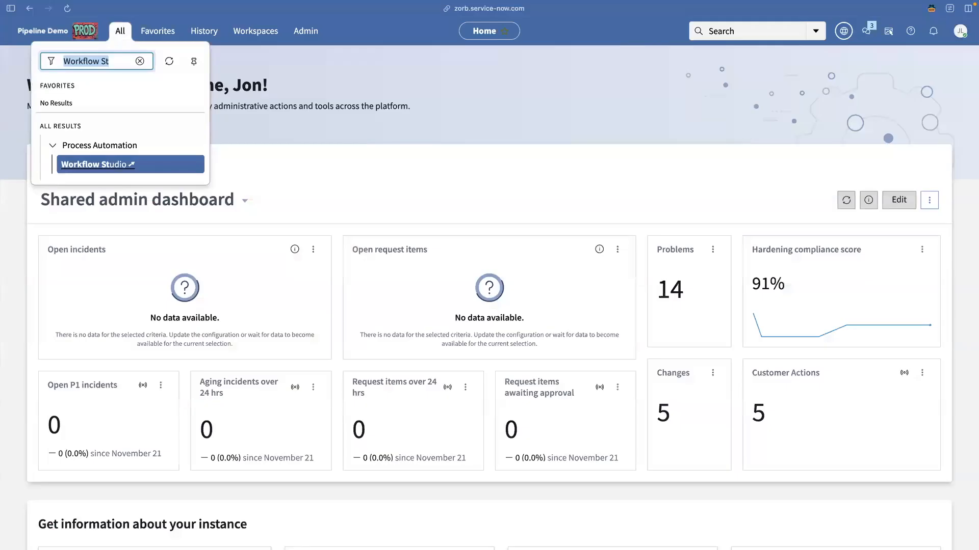
Filter the navigator for ReleaseOps, open Pipelines, and select Sample Release Pipeline.
type("REleaseO")
key("Down")
key("Down")
key("Down")
key("Down")
key("Down")
key("Down")
key("Down")
key("Down")
key("Down")
key("Down")
key("Down")
key("Down")
key("Down")
key("Down")
key("Return")
left_click(100, 224)
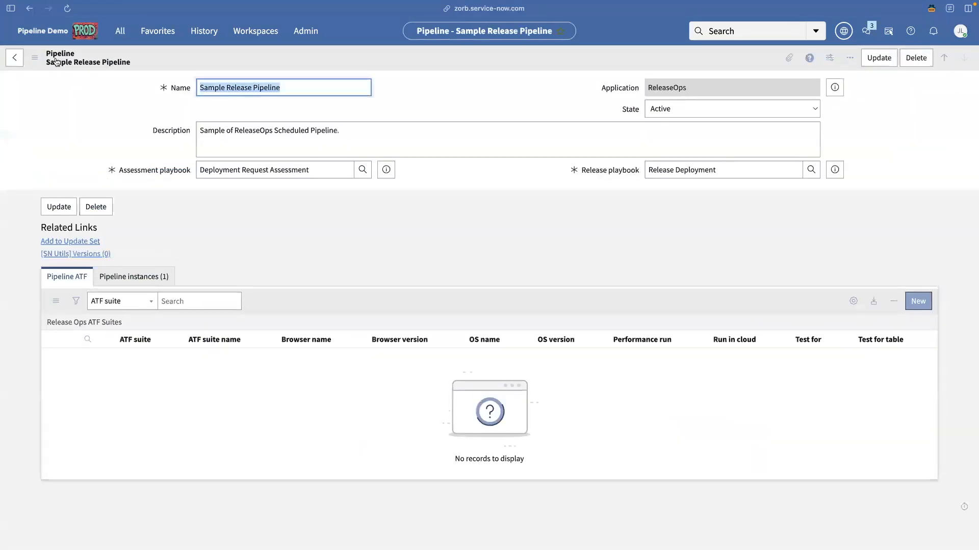
Save a copy of the pipeline named 'Sample Release Pipeline with UAT' via Insert and Stay.
left_click(35, 58)
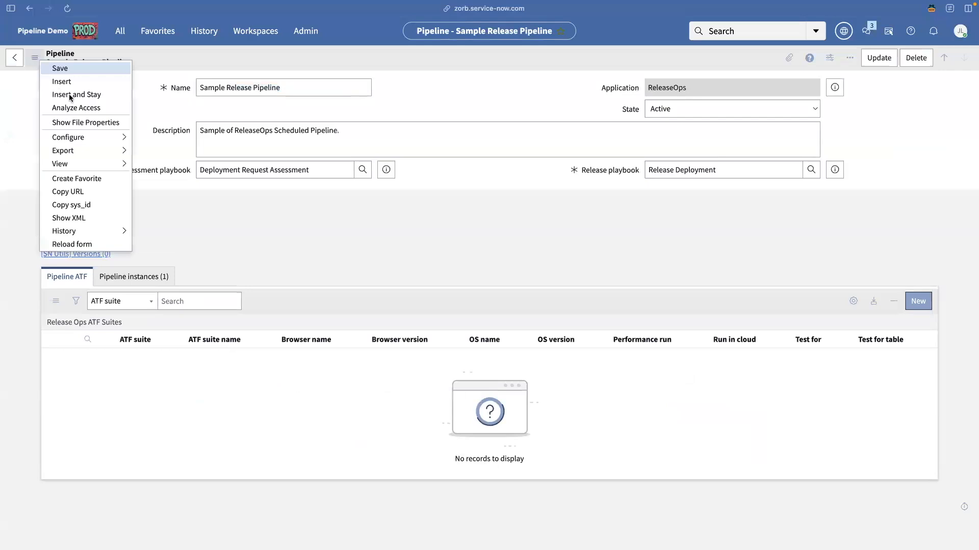
left_click(288, 88)
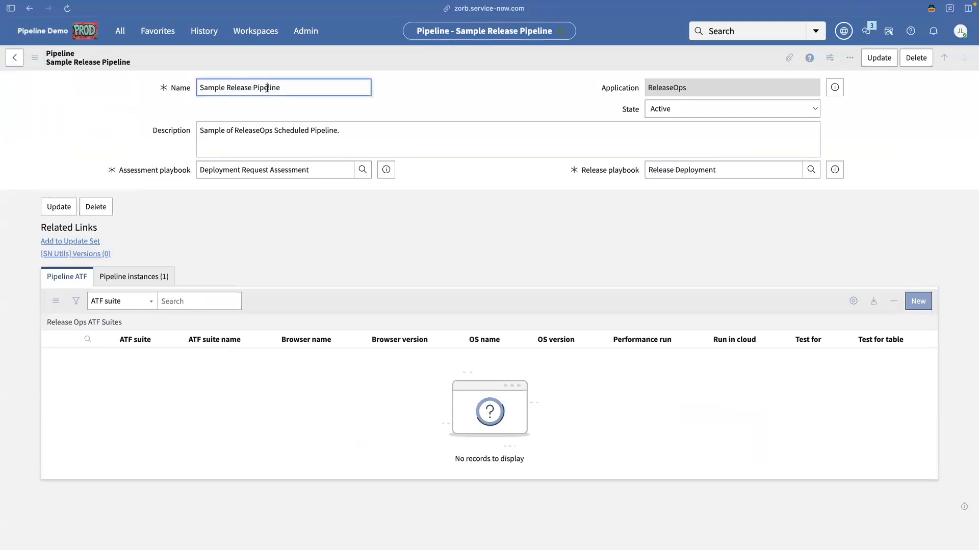
type("with UAT")
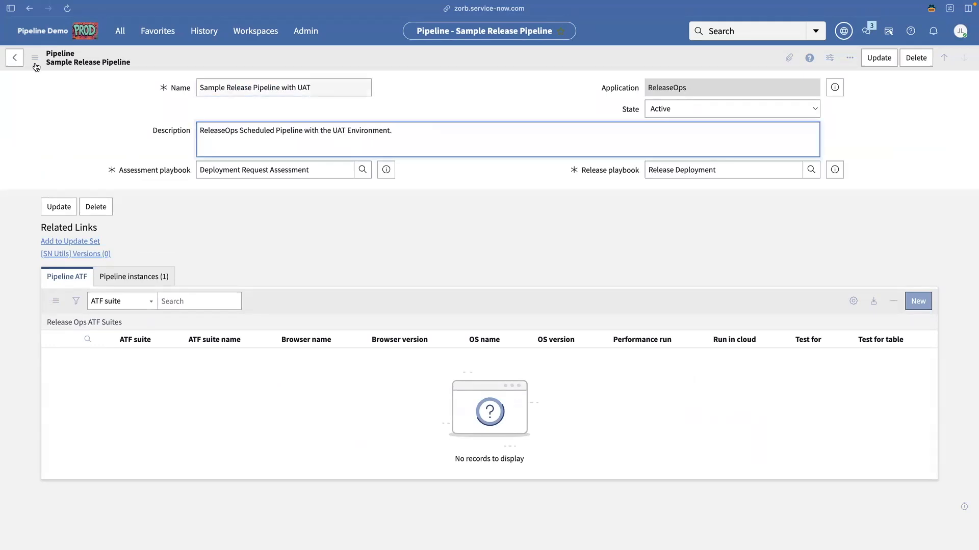
left_click(35, 59)
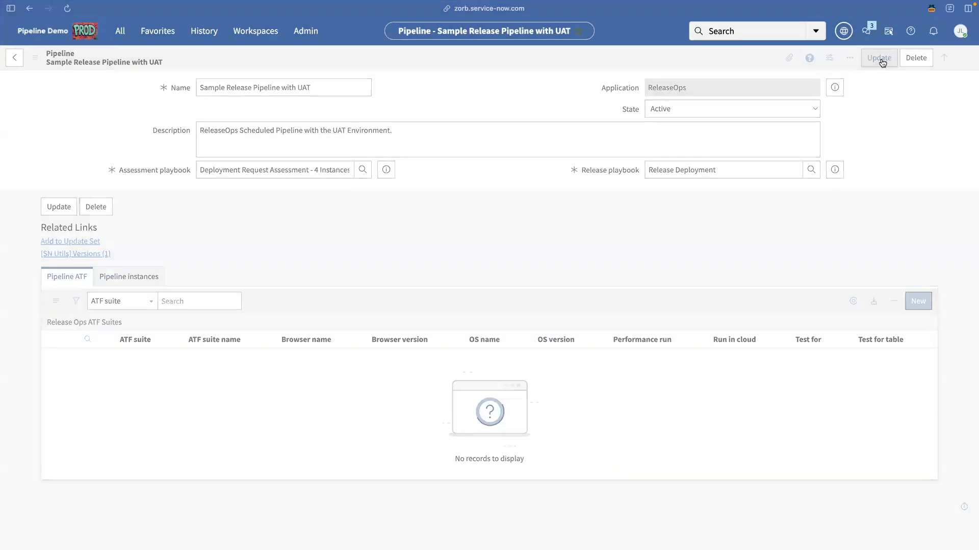
left_click(884, 55)
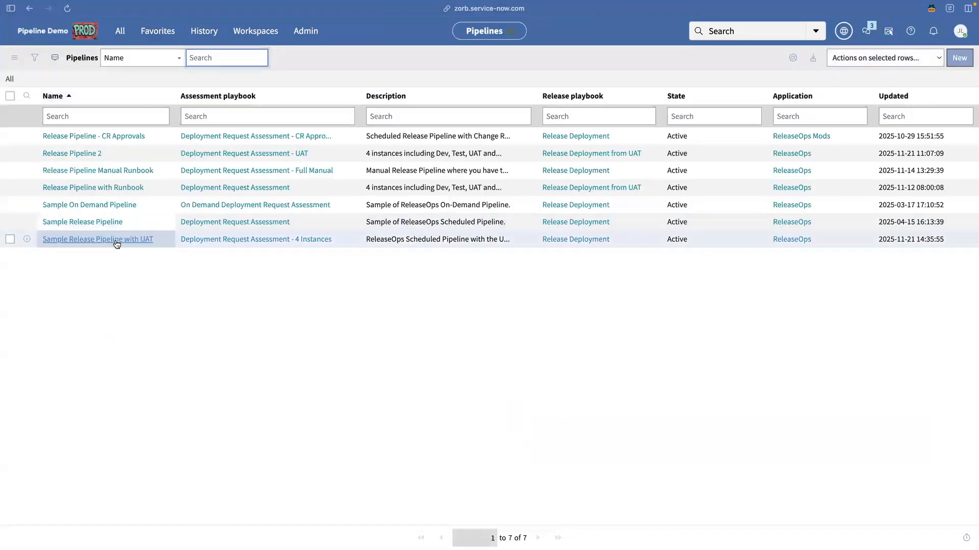
Open the Sample Release Pipeline with UAT record and show its empty Pipeline instances tab.
left_click(115, 241)
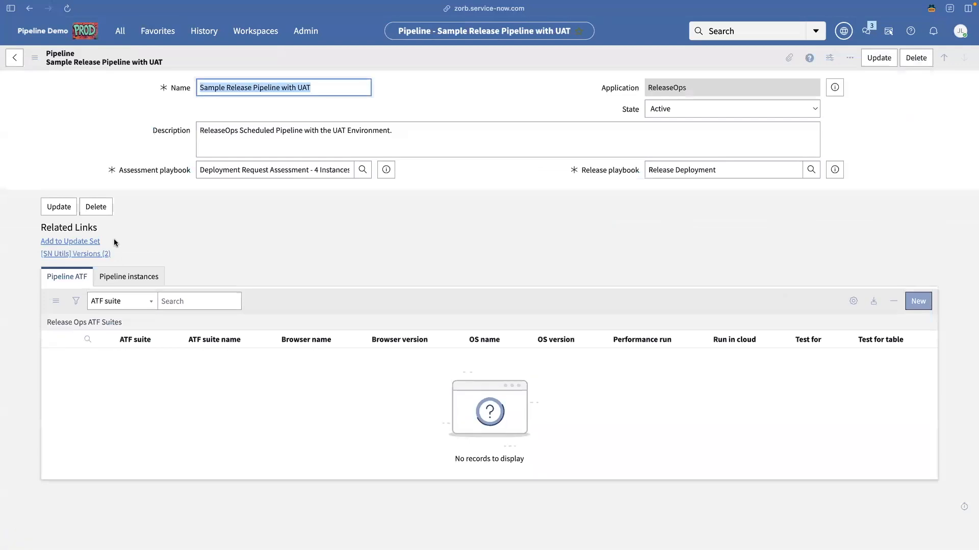
left_click(125, 285)
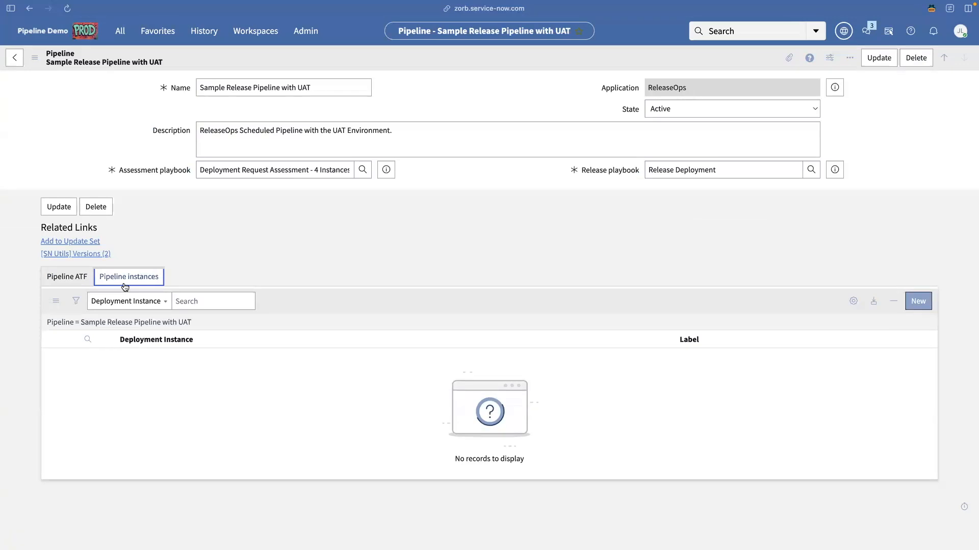
Add a pipeline instance with deployment instance yoyo and label Test.
left_click(915, 301)
left_click(276, 106)
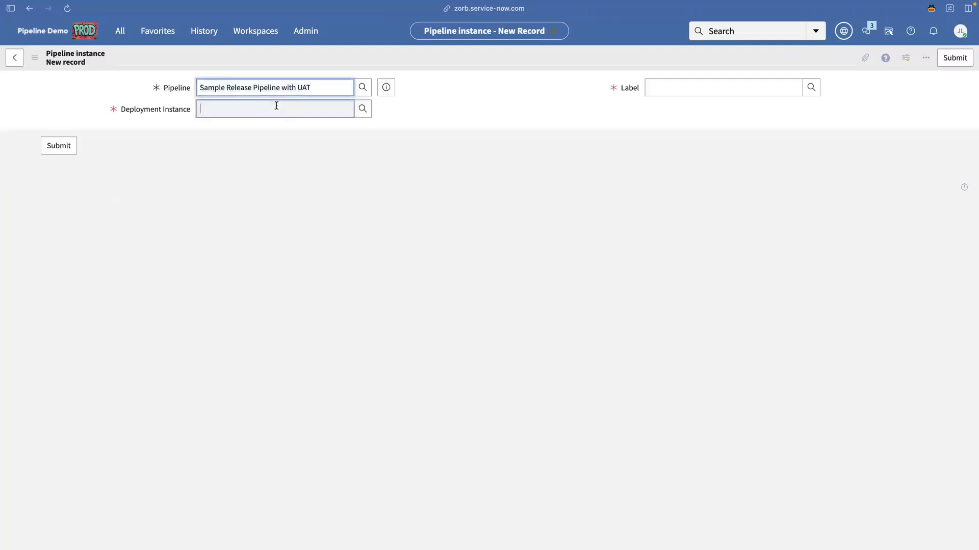
type("yoyo")
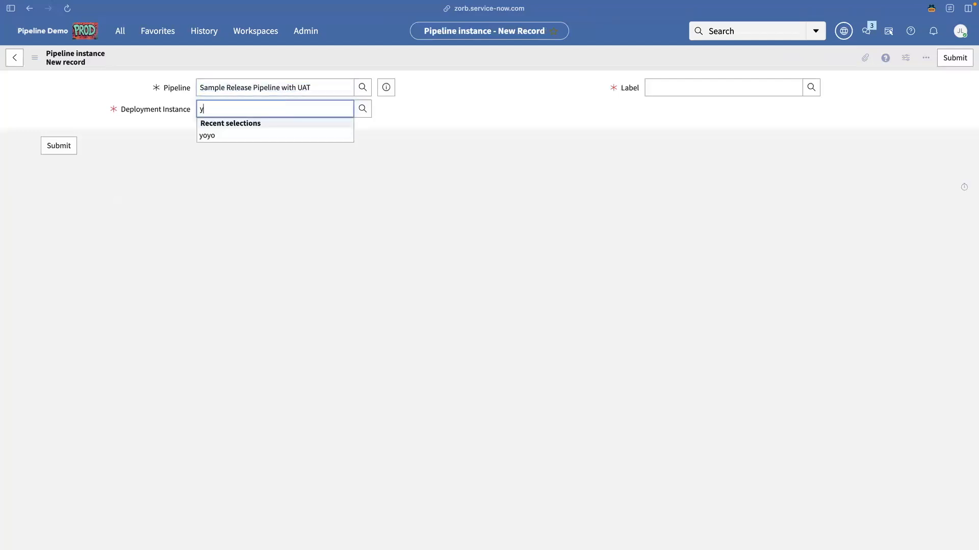
left_click(248, 135)
left_click(667, 87)
type("TEst")
key("Down")
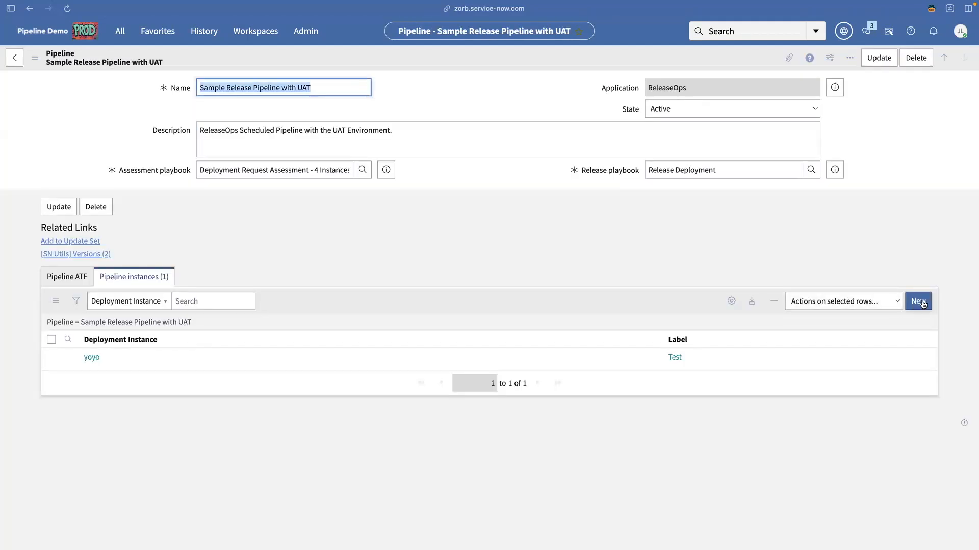
Add a second pipeline instance with deployment instance yuat and label UAT.
left_click(918, 301)
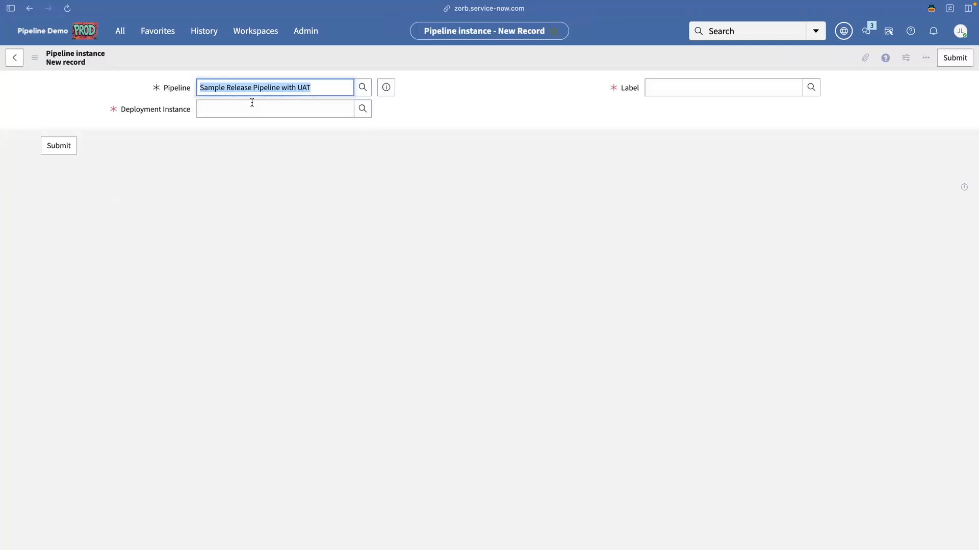
left_click(252, 104)
type("yuat")
key("Down")
key("Tab")
type("uat")
key("Return")
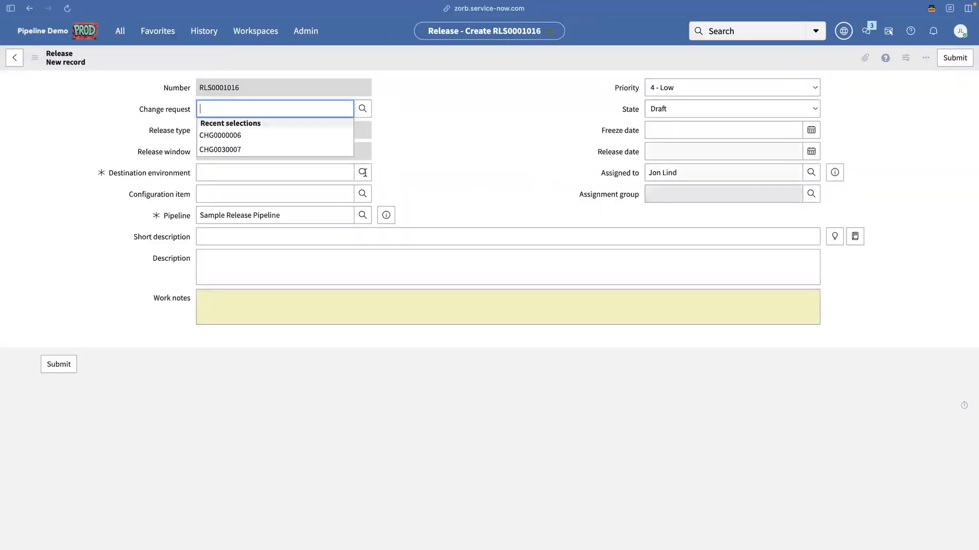
Fill in the destination environment and set pipeline Sample Release Pipeline with UAT, description 'YUAT Demo Pipeline', then save.
left_click(282, 172)
type("zor")
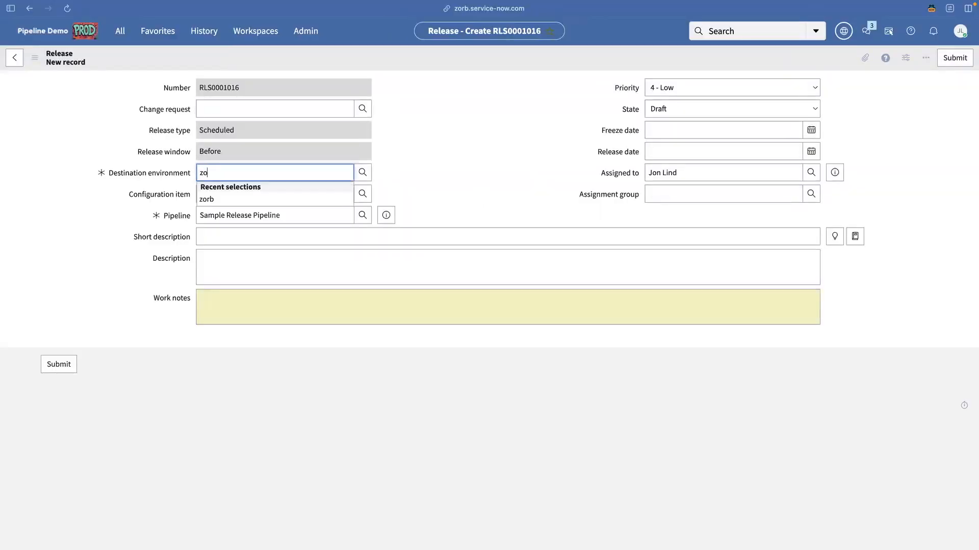
key("BackSpace")
type("b")
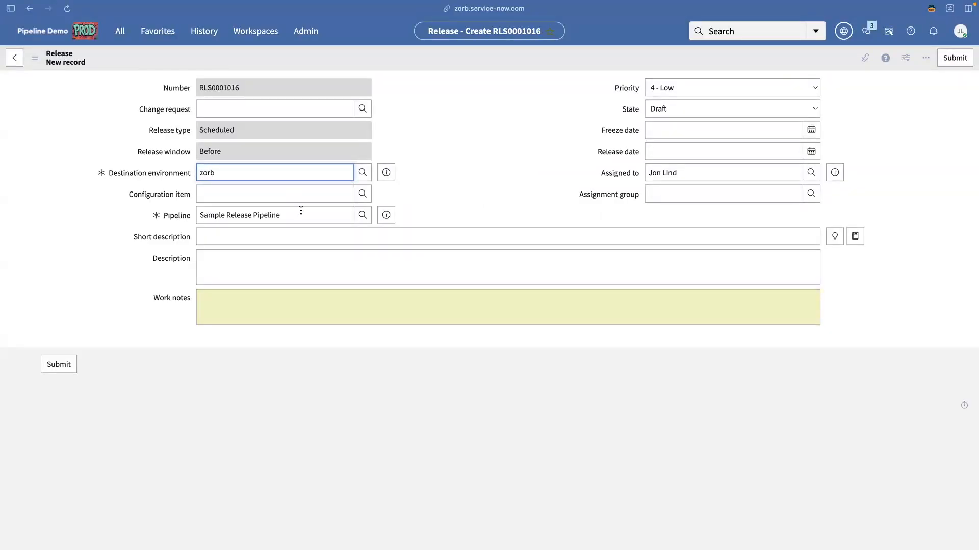
left_click(302, 213)
type("with")
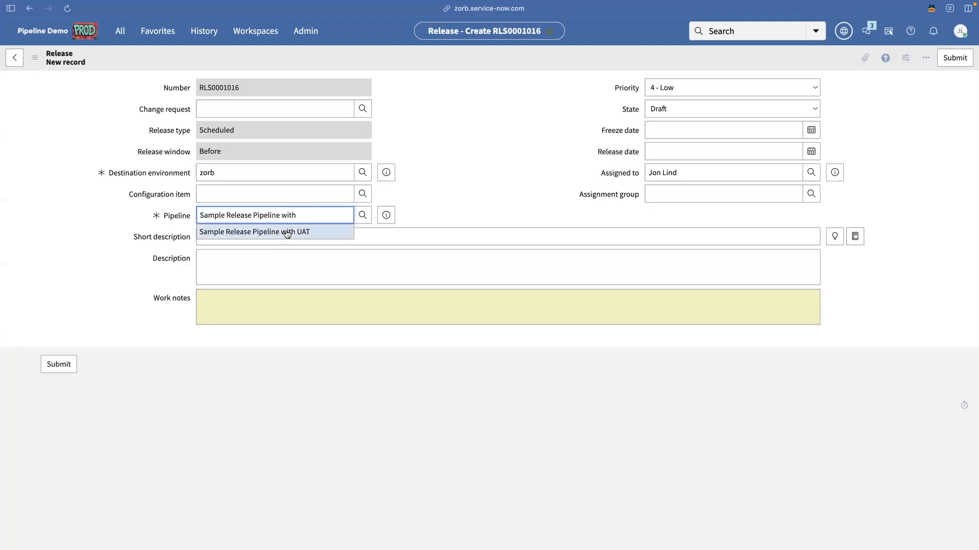
key("Tab")
type("YUAT Demo Pipeline")
key("Return")
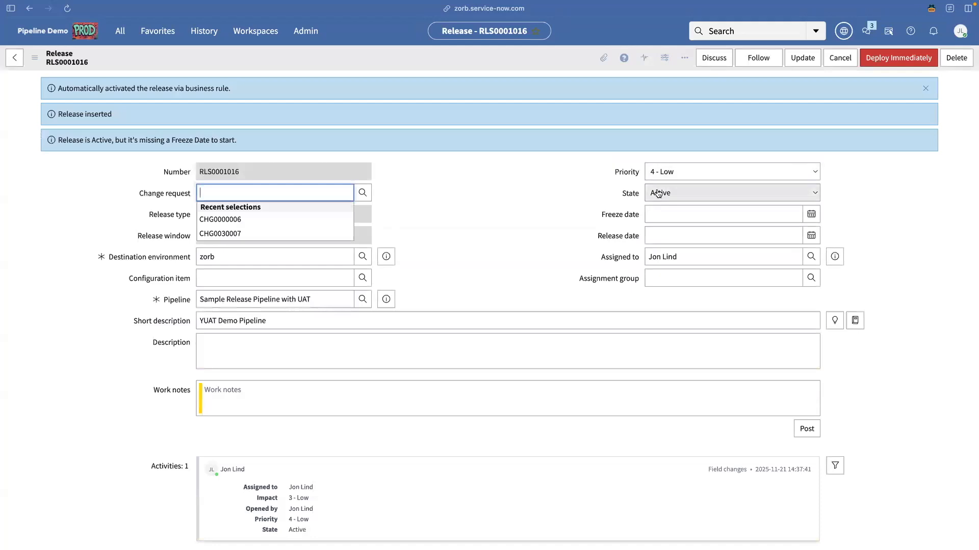
Dismiss the recent change request suggestions on the saved release.
left_click(476, 211)
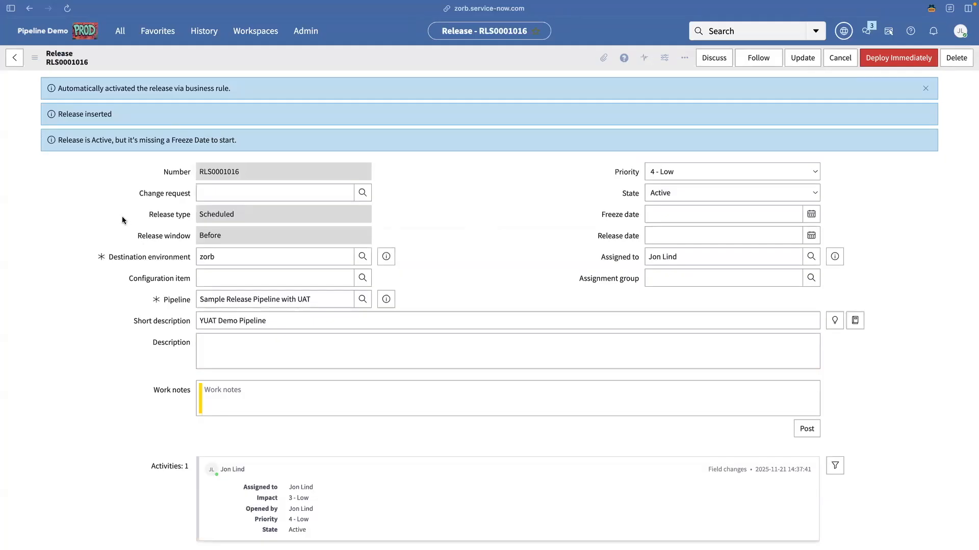
left_click(122, 217)
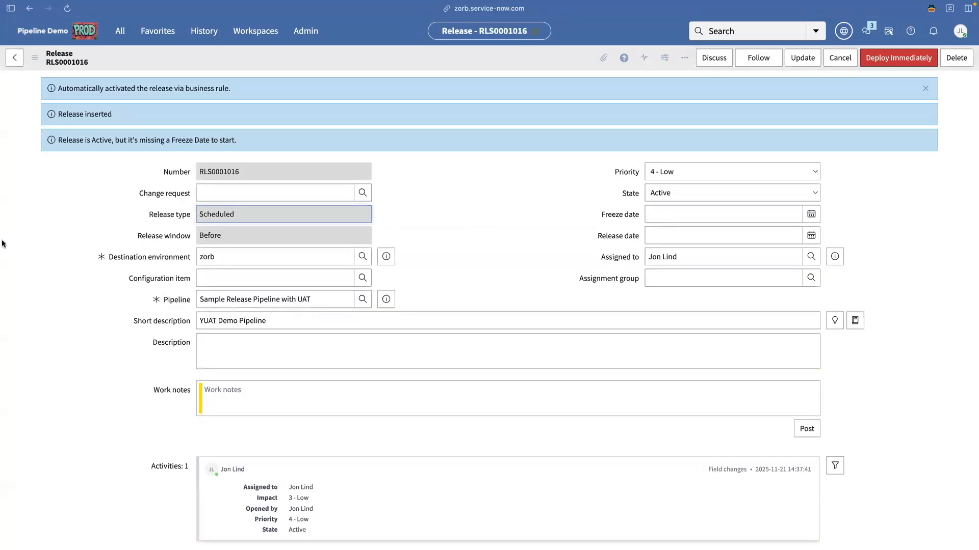
mouse_move(3, 244)
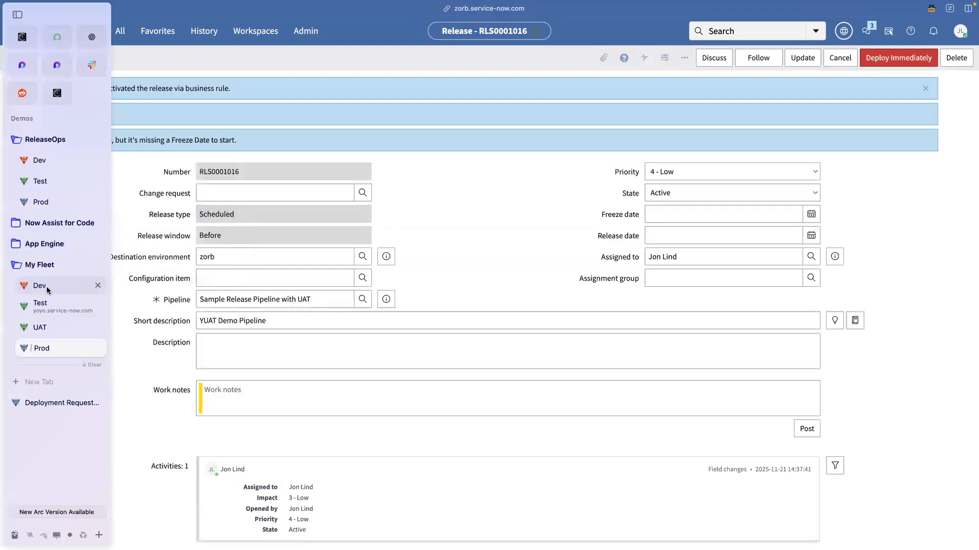
In the Dev instance, open the UAT Demo 3 update set.
left_click(47, 290)
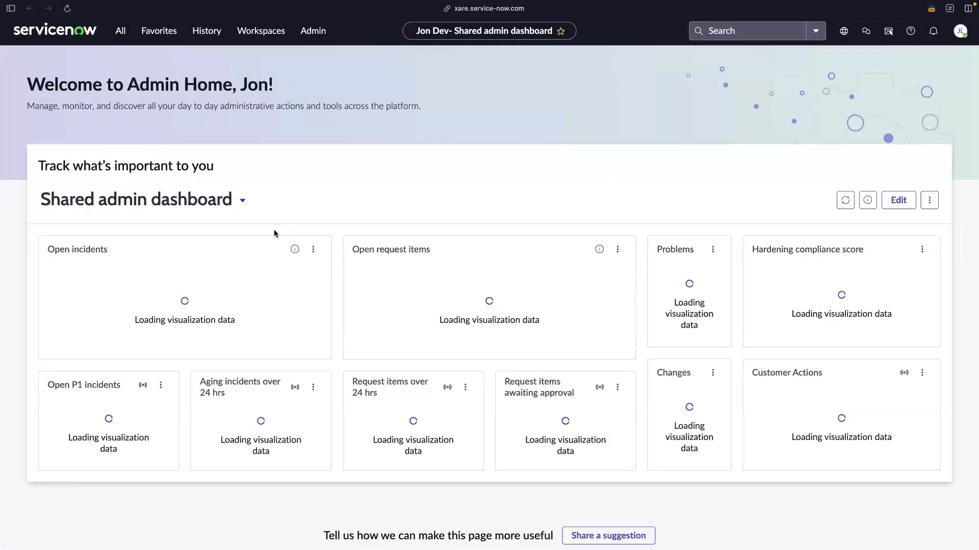
left_click(843, 30)
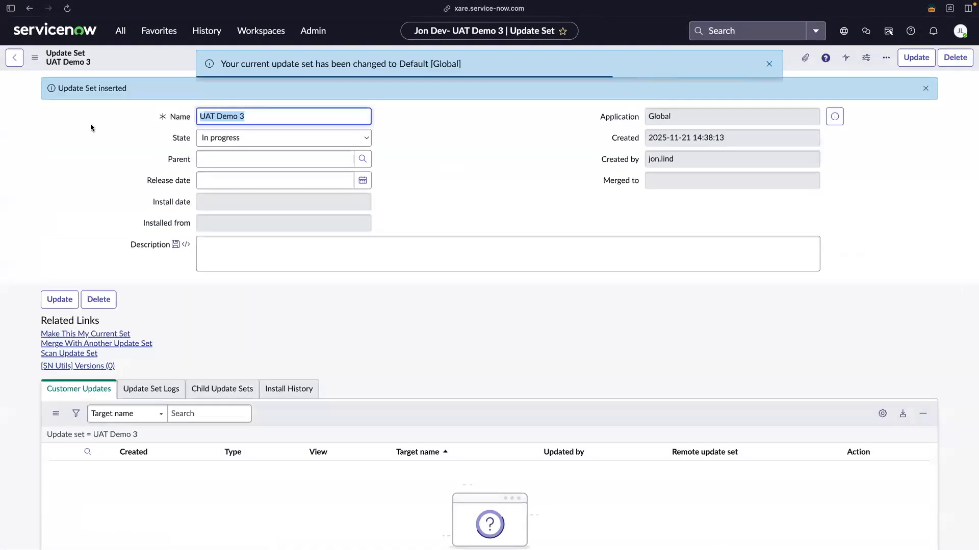
left_click(86, 334)
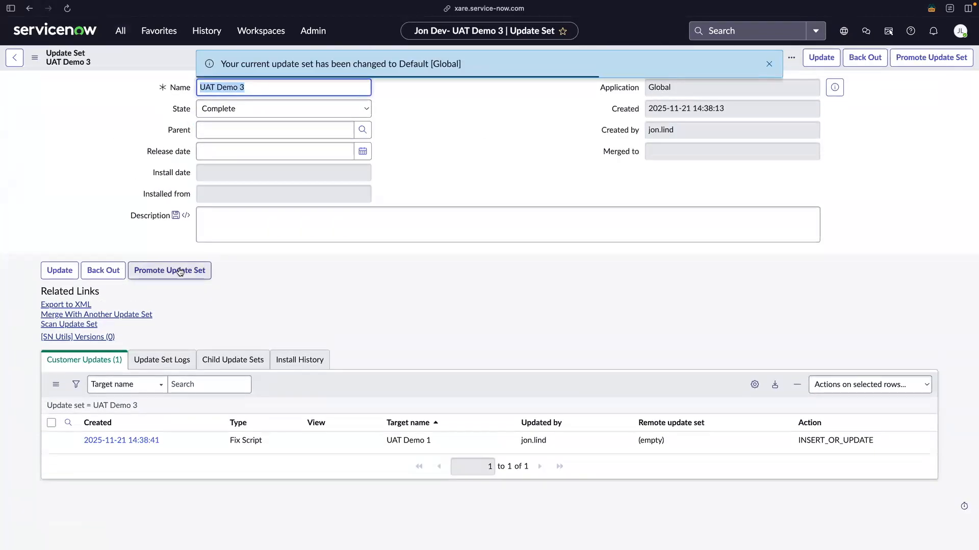
Promote UAT Demo 3 with source environment xare and release RLS0001016, and submit the request.
left_click(162, 236)
type("UAT Demo 3")
key("Tab")
left_click(162, 360)
type("xare")
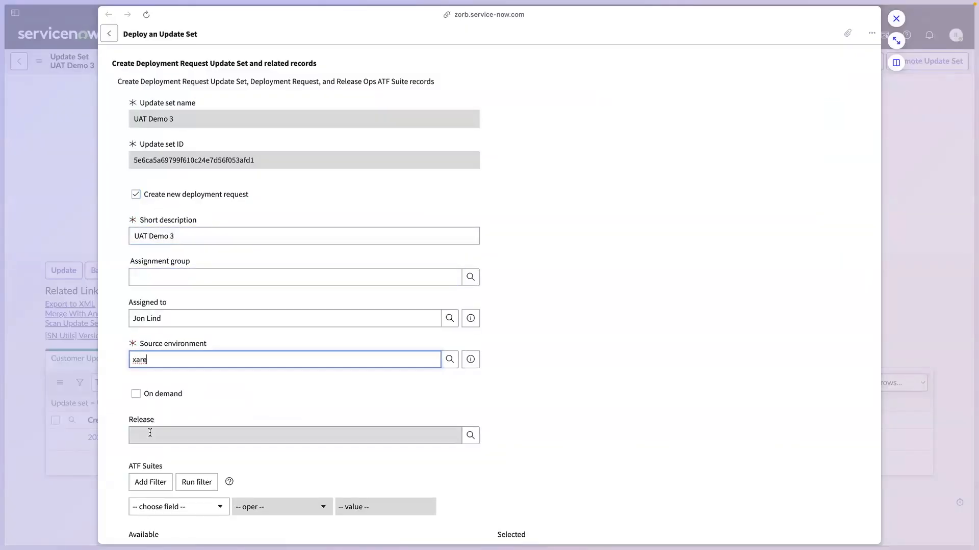
left_click(150, 433)
type("YUAT")
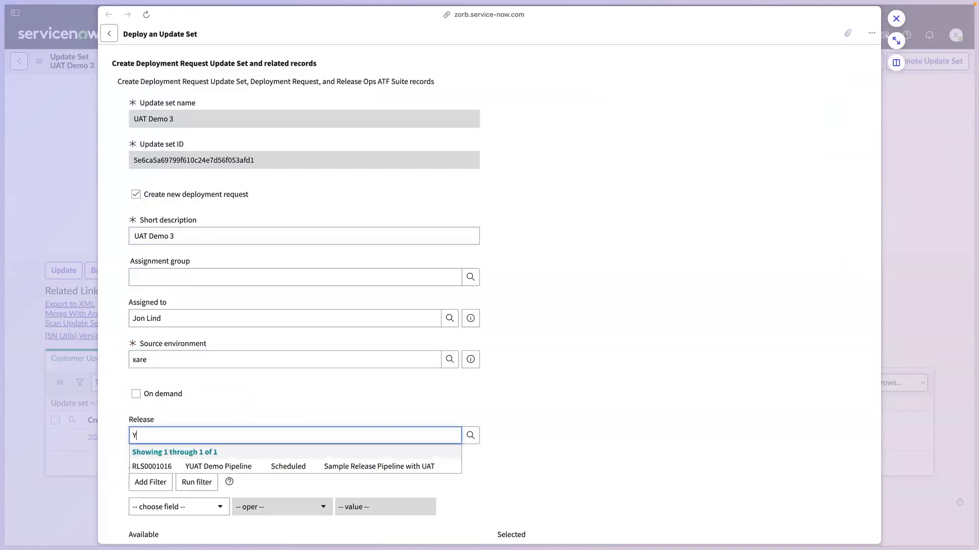
left_click(207, 466)
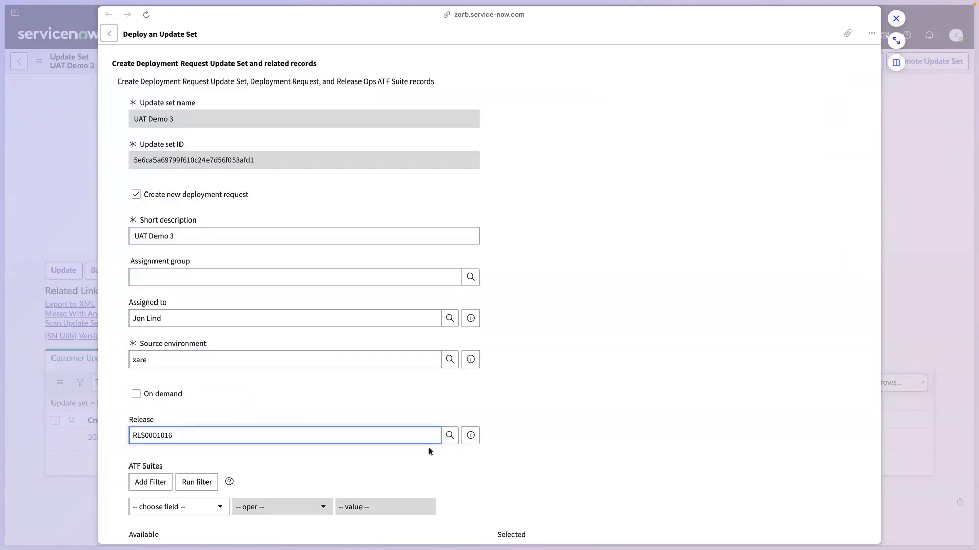
scroll(637, 357, "down", 5)
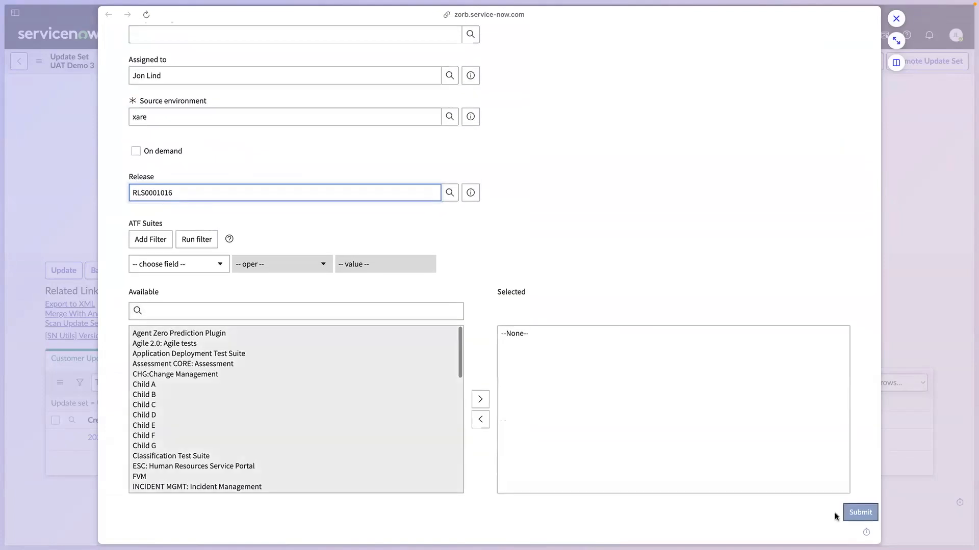
left_click(852, 504)
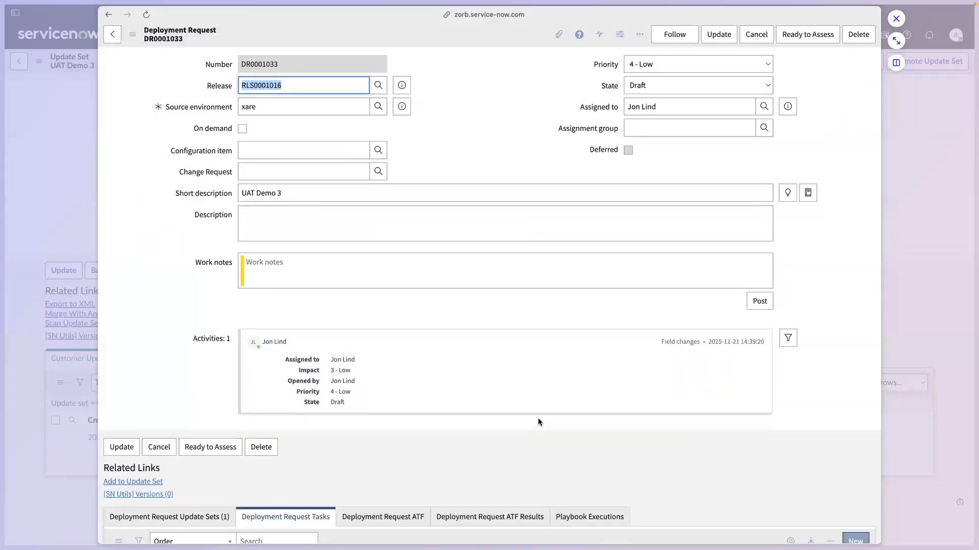
scroll(537, 418, "down", 1)
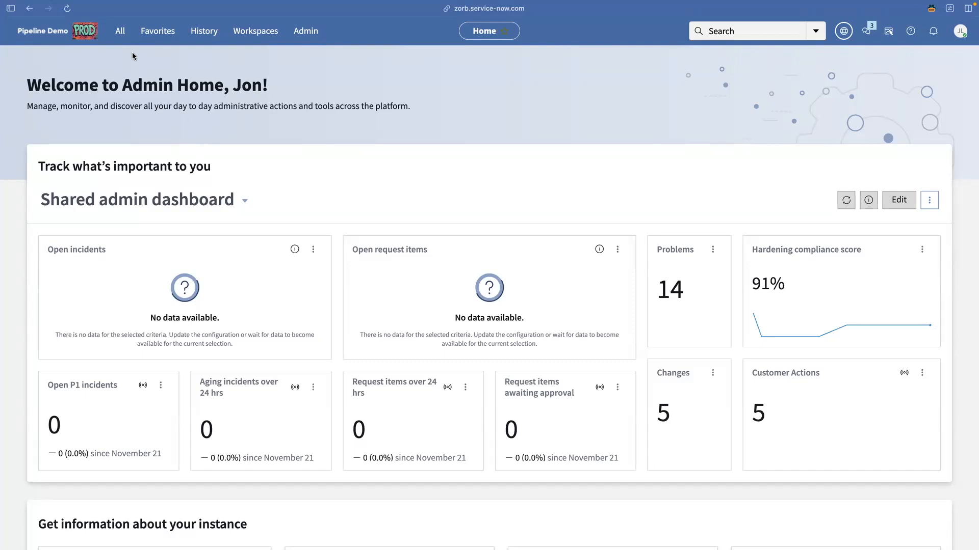
Find DR0001031's run in Today's Executions and open its Move to UAT Integrate Deployment Request activity.
left_click(119, 32)
type("Execut")
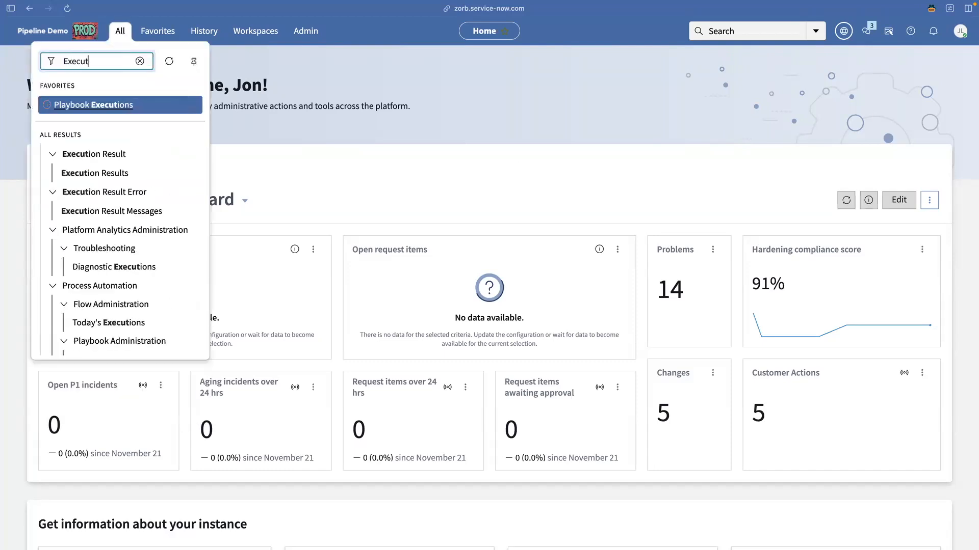
type("ions")
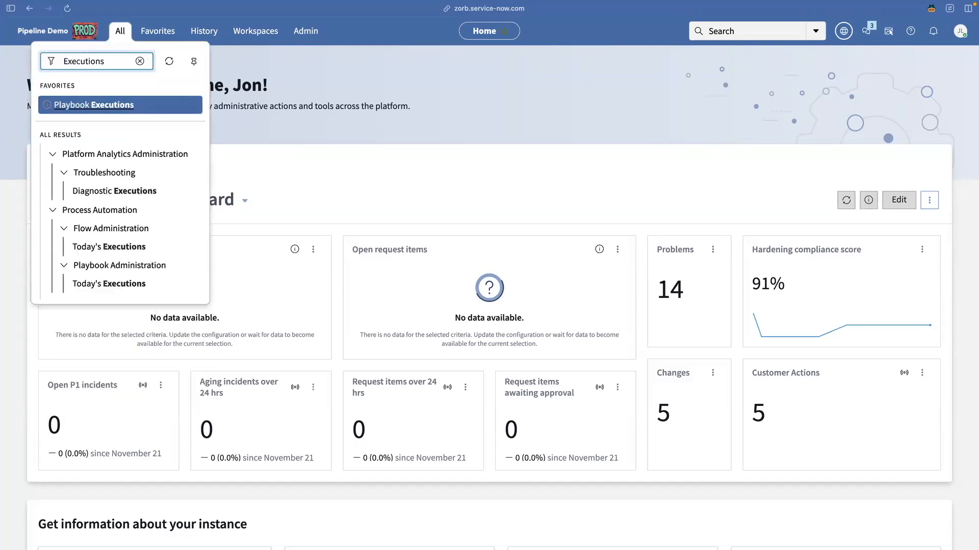
left_click(104, 284)
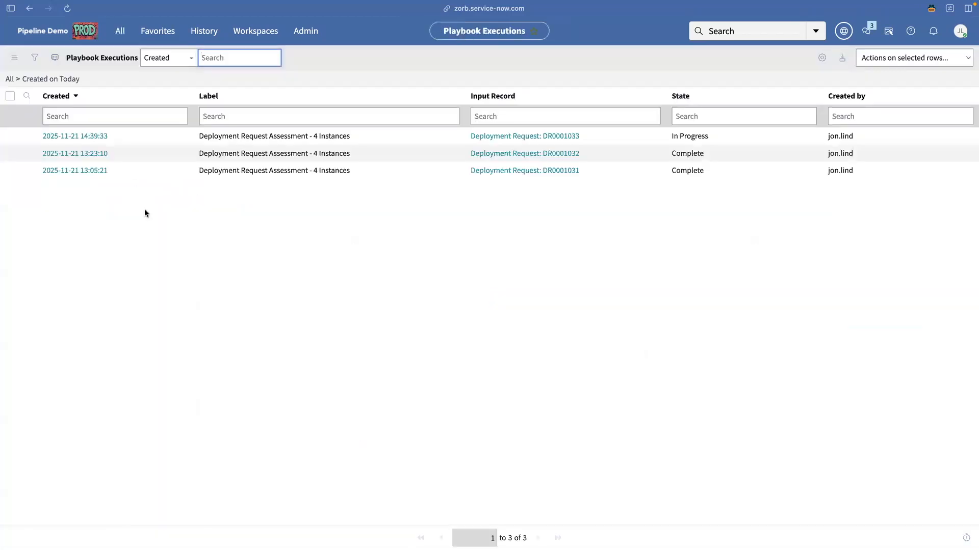
left_click(74, 171)
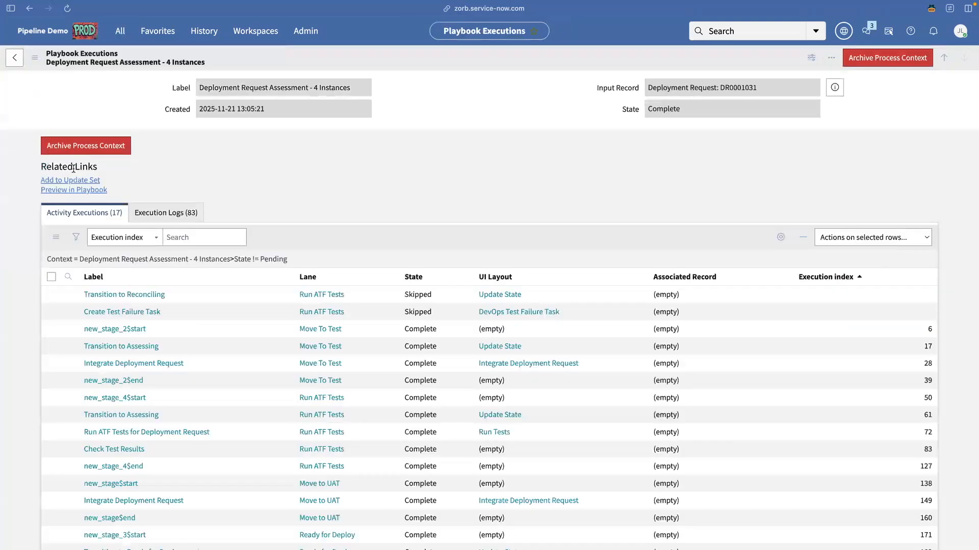
scroll(73, 167, "down", 3)
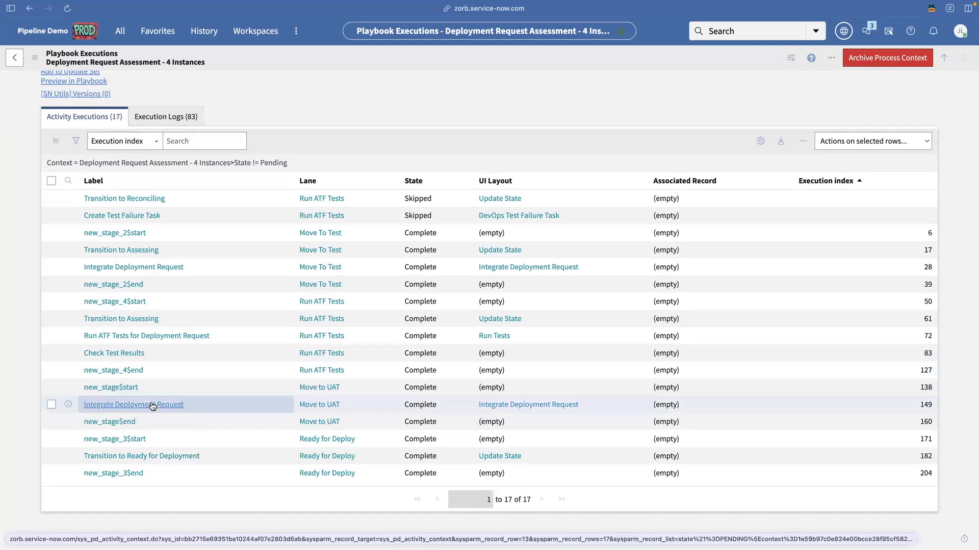
left_click(140, 405)
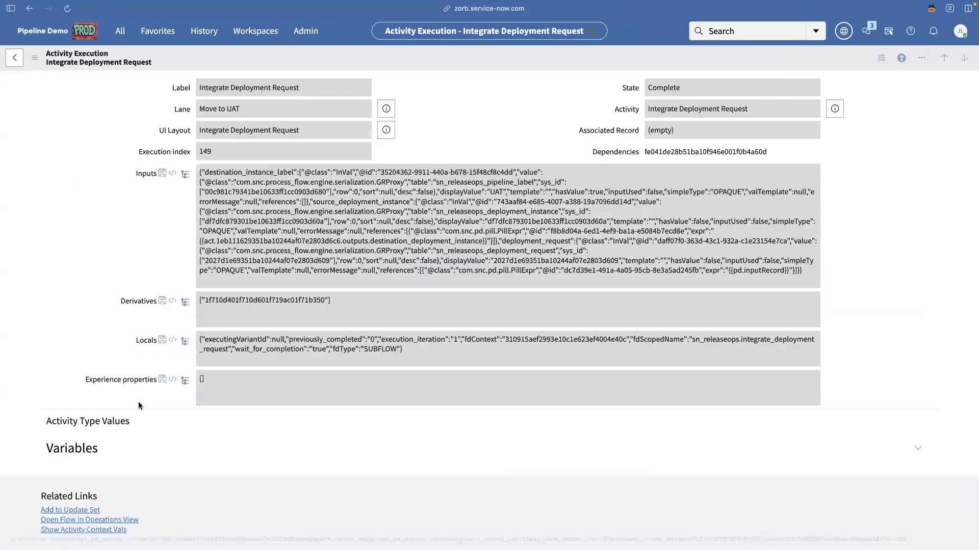
Inspect the Get Deployment Instance 'No record found' status in the flow, then return to the playbook execution.
scroll(138, 405, "down", 1)
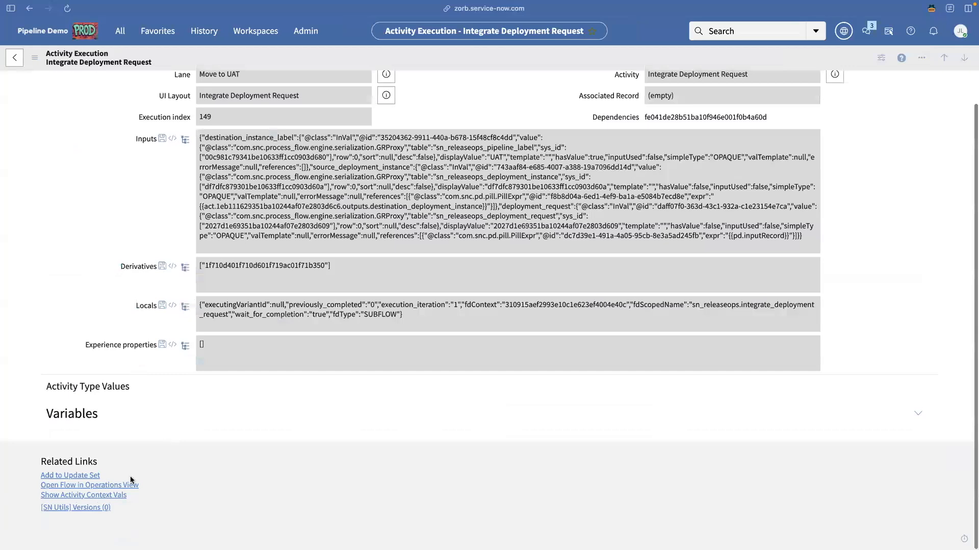
left_click(106, 486)
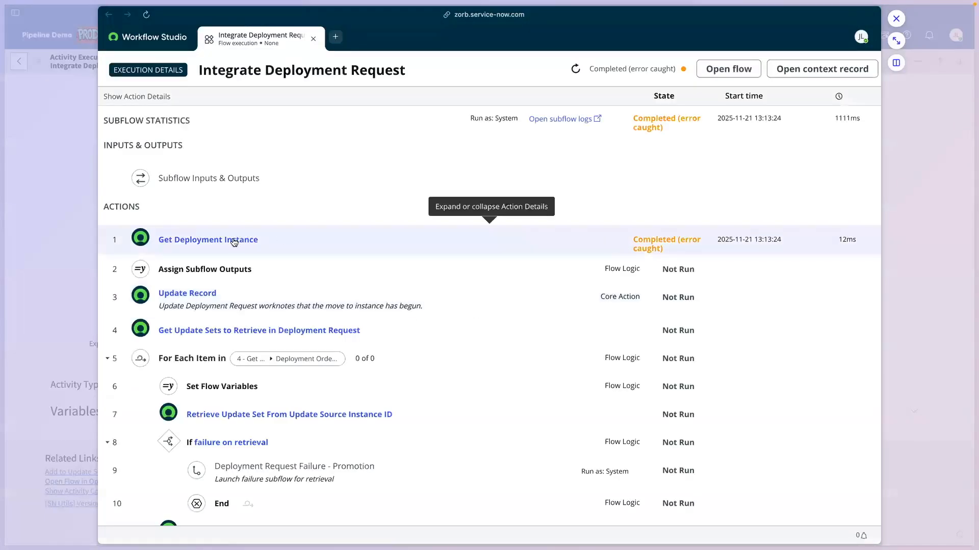
left_click(230, 242)
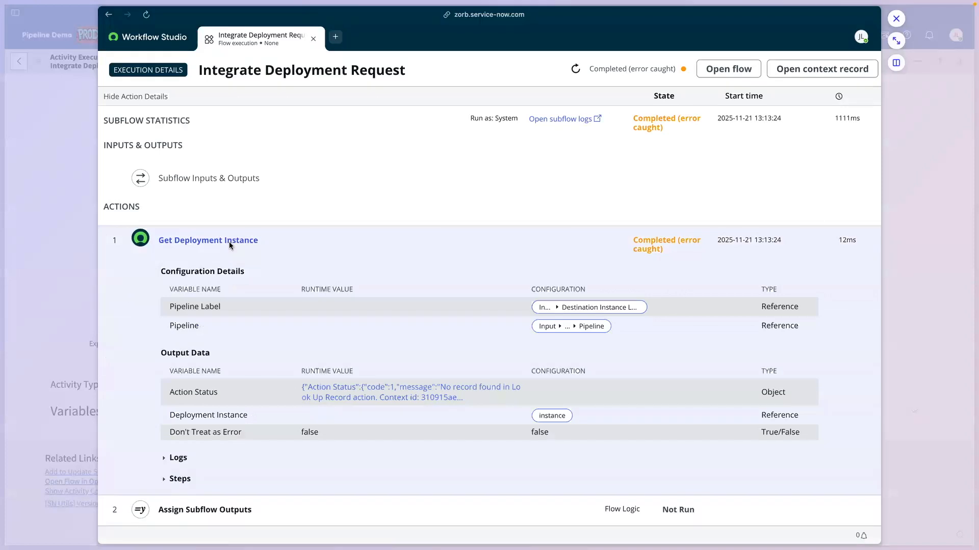
left_click(351, 387)
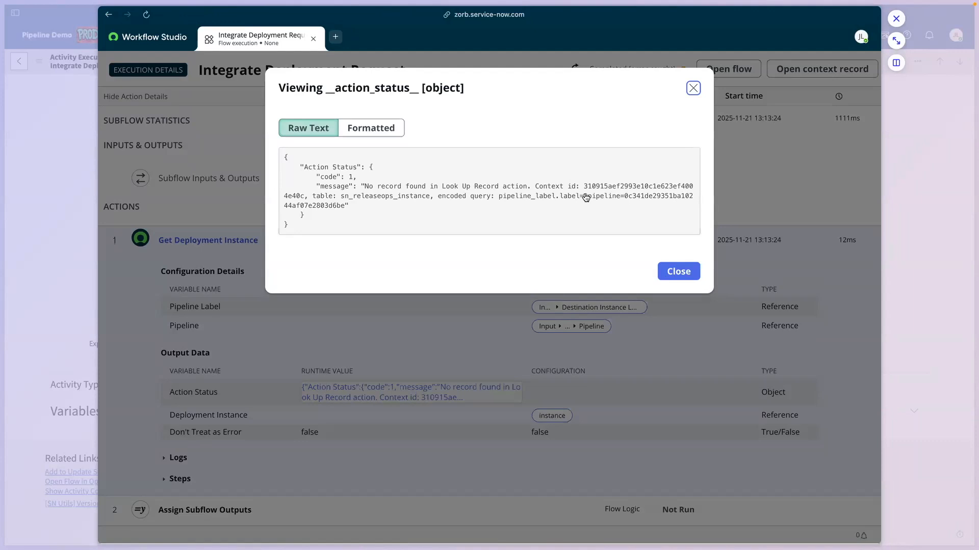
left_click(65, 238)
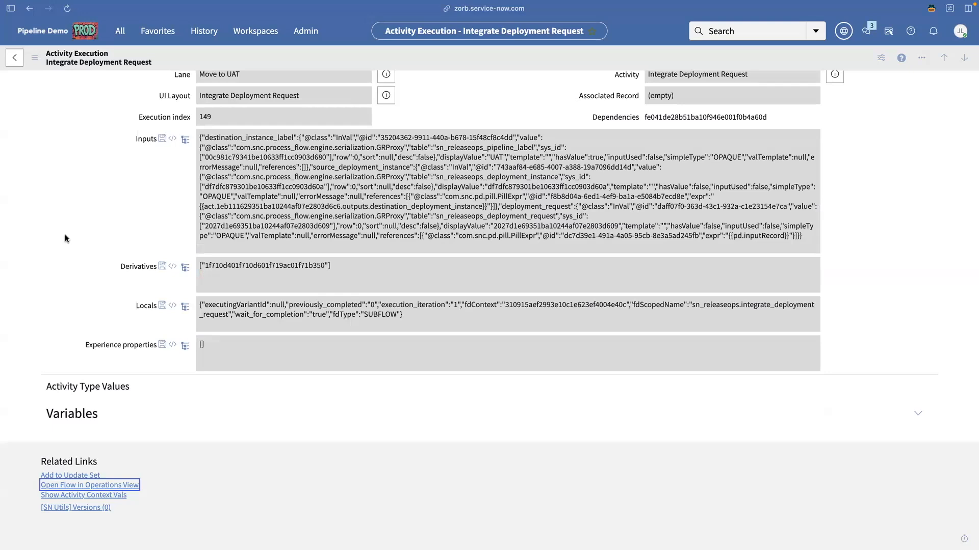
key("super+bracketleft")
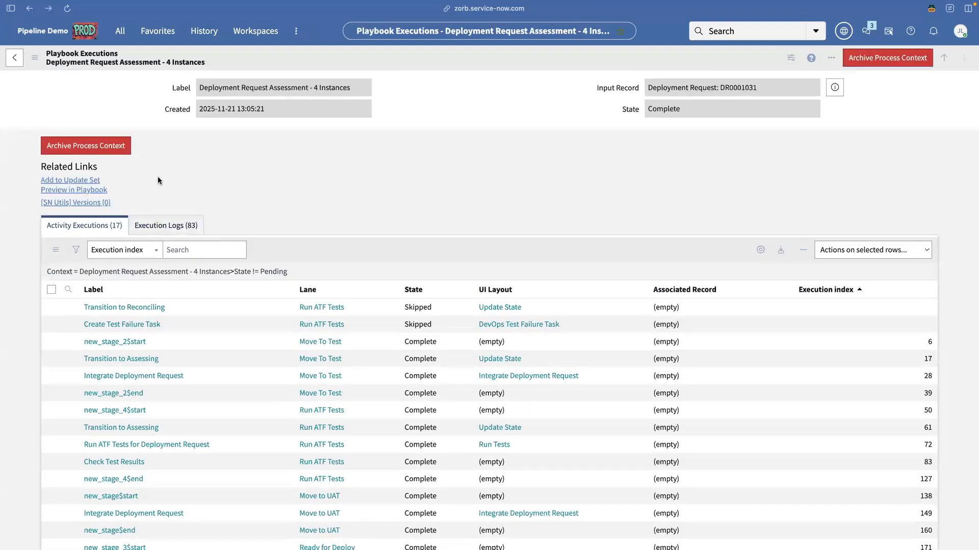
Preview the run in the playbook and scroll DR0001032's activities to the update sets moved to yuat.
left_click(92, 190)
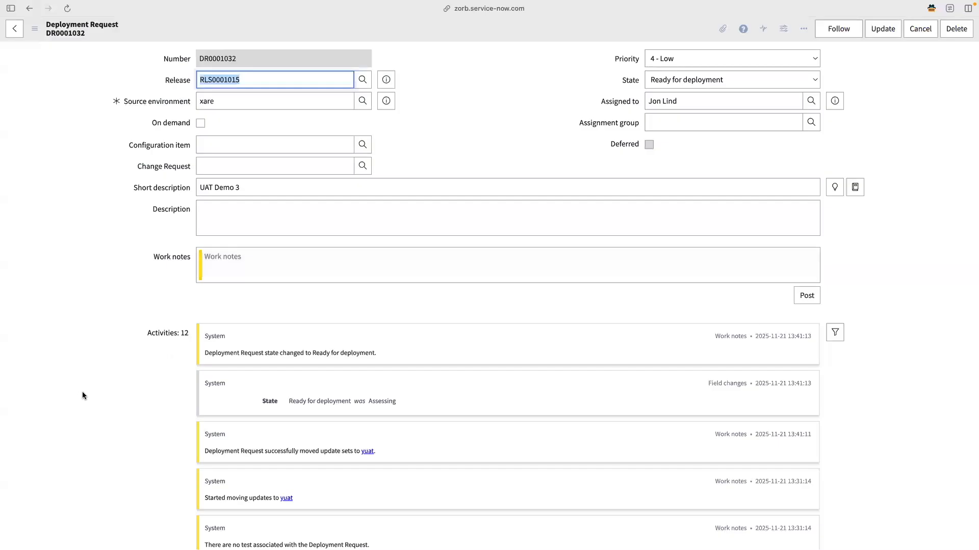
scroll(82, 392, "down", 5)
scroll(82, 395, "down", 3)
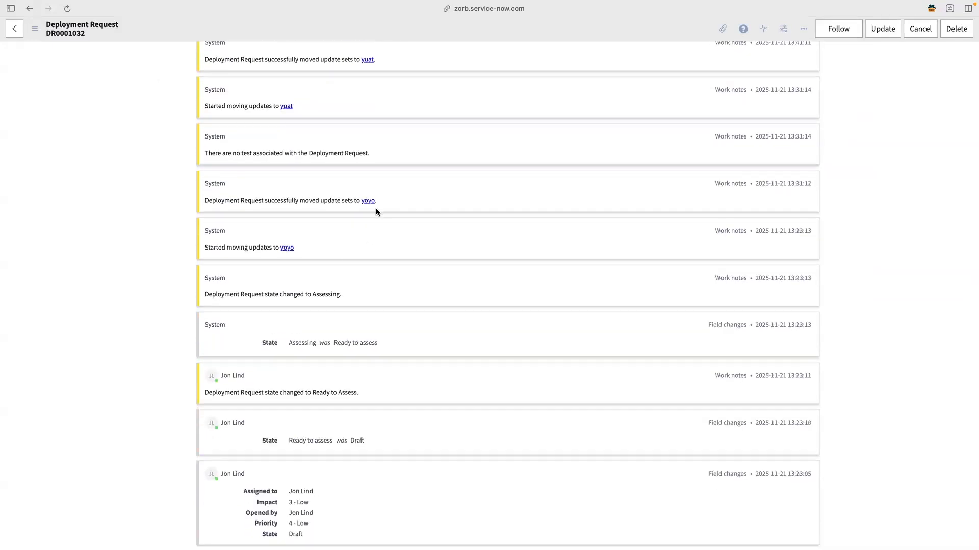
scroll(375, 201, "up", 1)
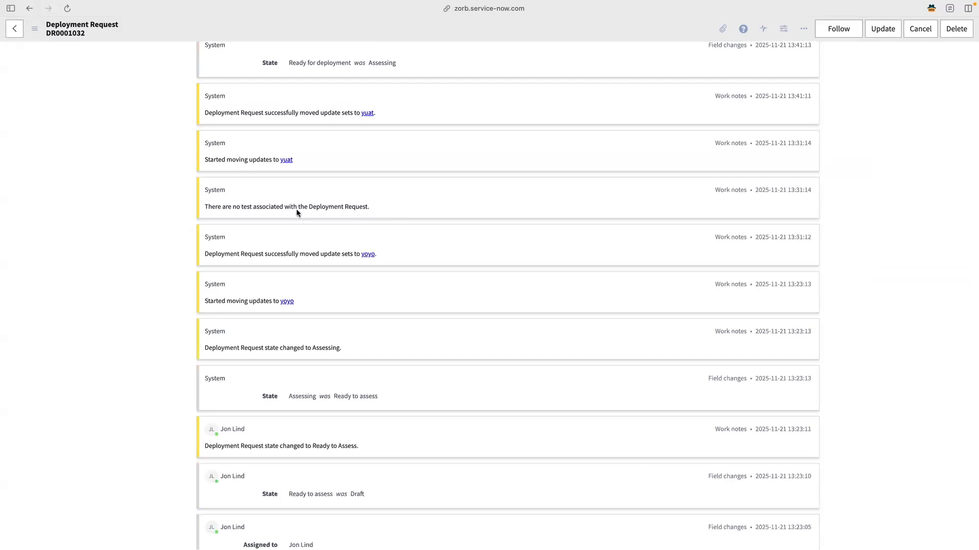
scroll(294, 209, "up", 1)
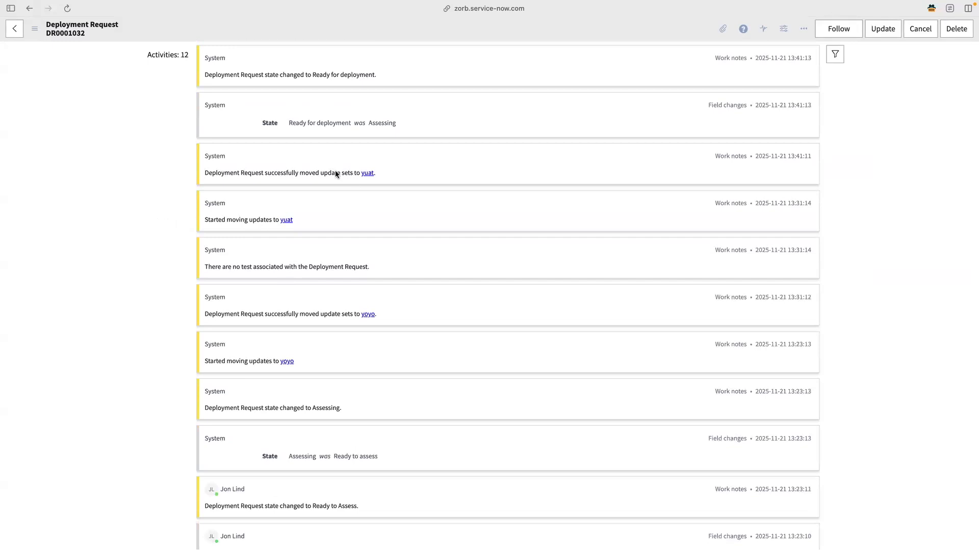
scroll(344, 173, "up", 2)
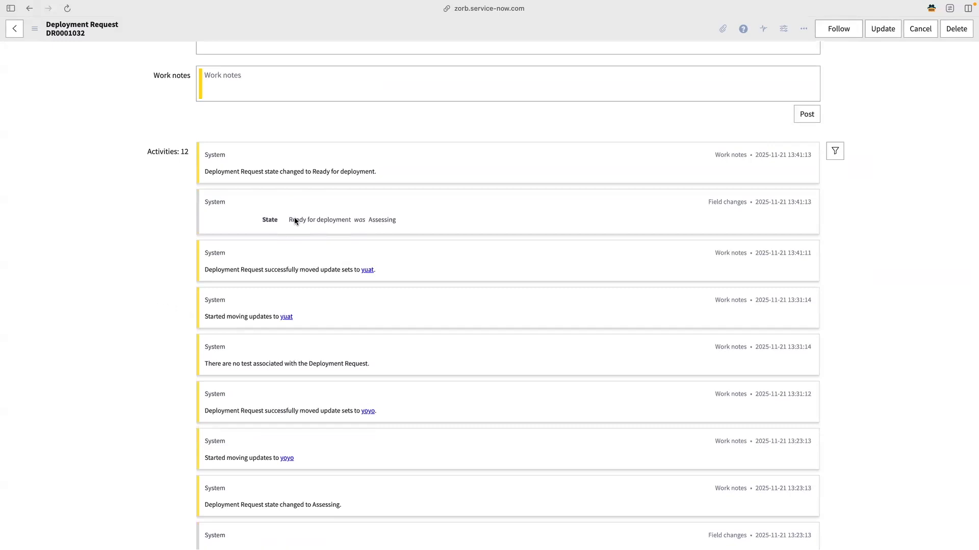
scroll(295, 221, "up", 4)
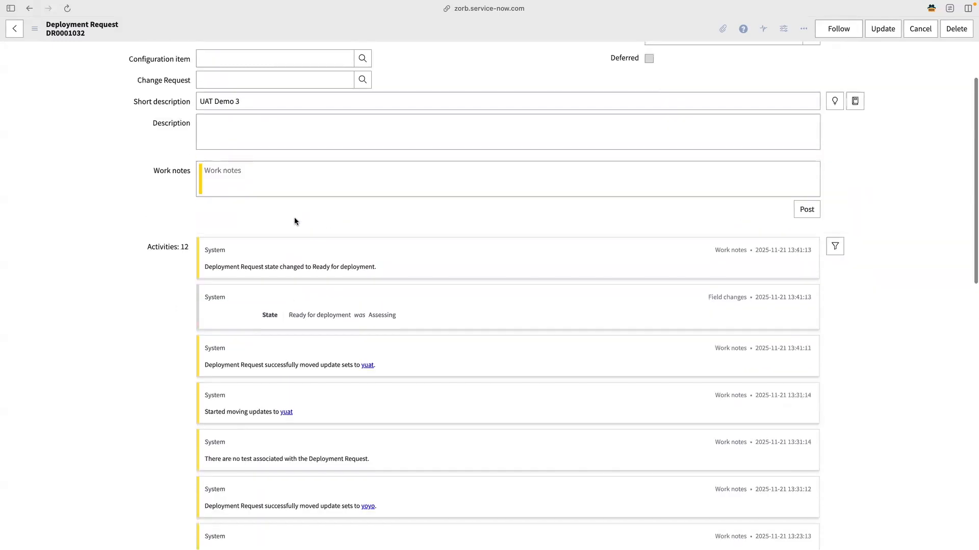